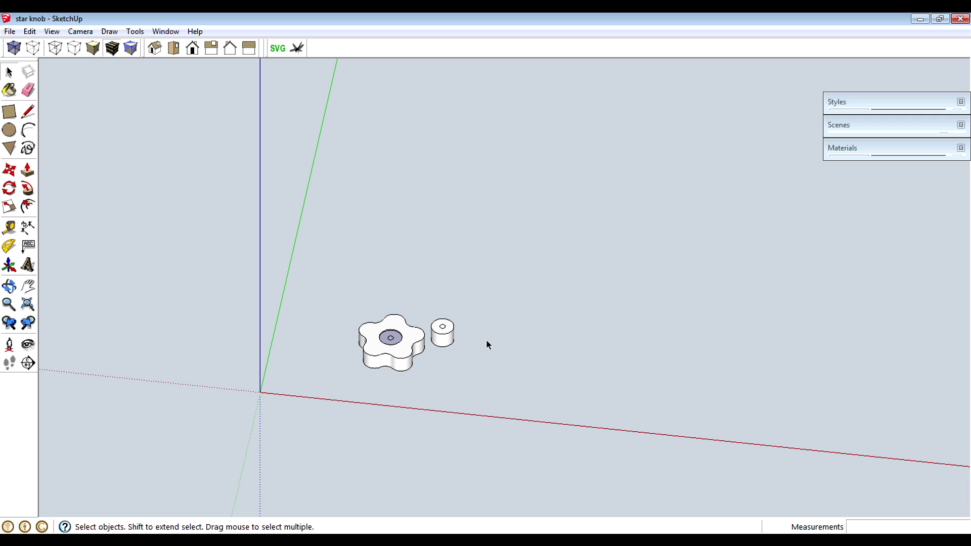
Pan and zoom so the star knob and cylinder sit centred and larger in view
{"action": "middle_click_drag", "start_coordinate": [478, 335], "coordinate": [435, 359], "text": "shift"}
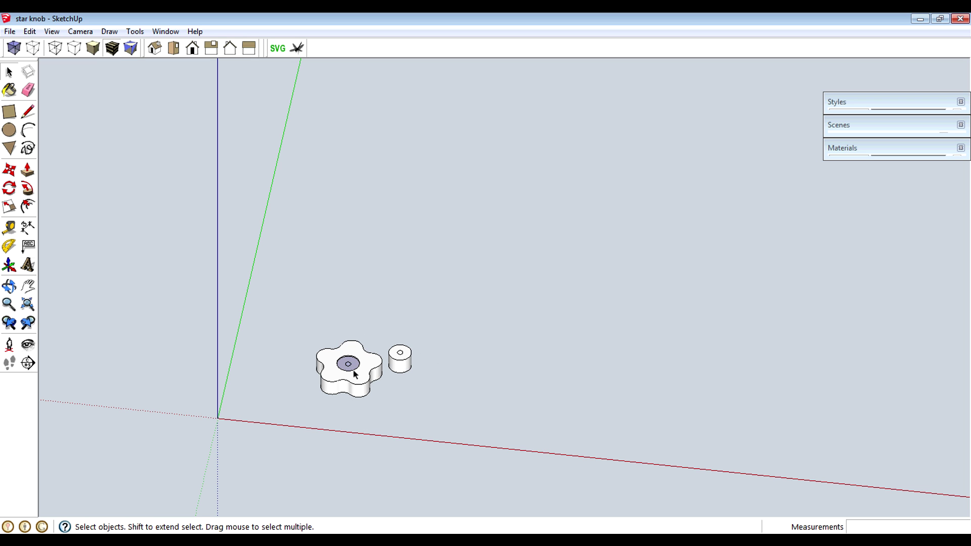
{"action": "scroll", "coordinate": [361, 378], "scroll_direction": "up", "scroll_amount": 2}
Zoom in and select the cylinder to confirm it is its own group, then deselect
{"action": "scroll", "coordinate": [359, 375], "scroll_direction": "up", "scroll_amount": 4}
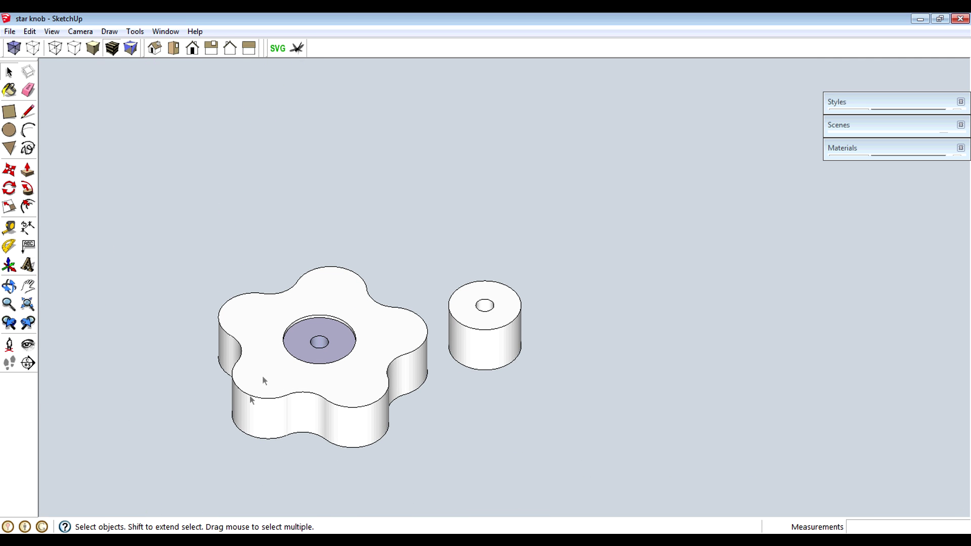
{"action": "left_click", "coordinate": [465, 324]}
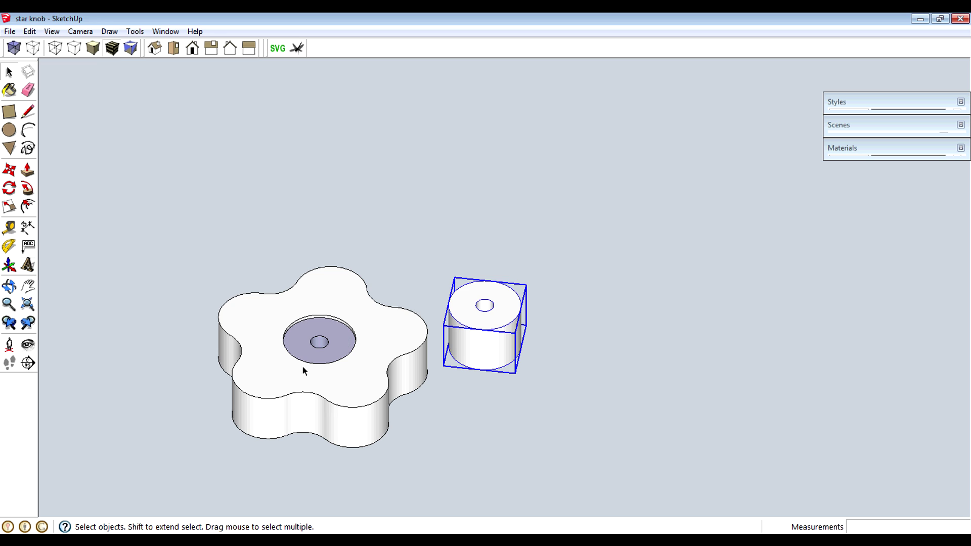
{"action": "left_click", "coordinate": [410, 293]}
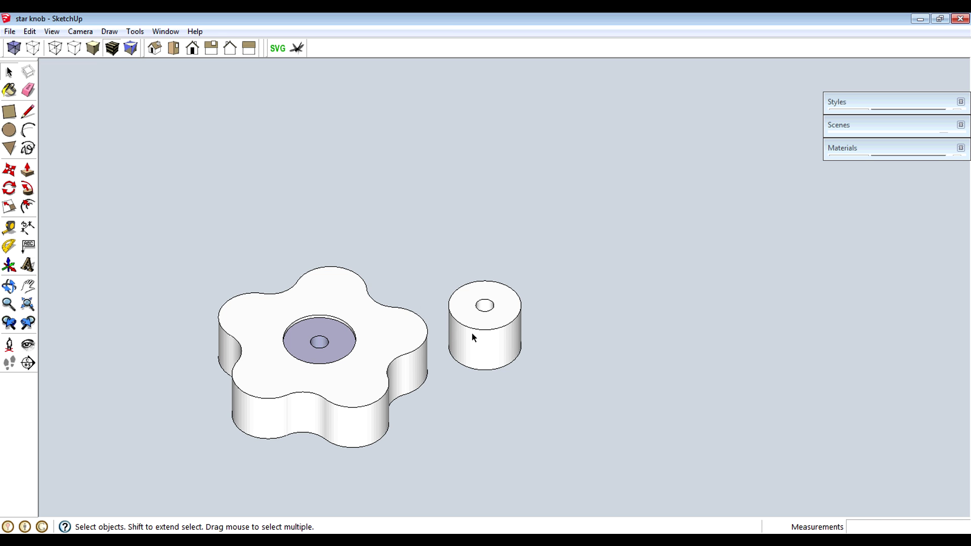
Check the star knob and cylinder groups in turn, then crossing-select both
{"action": "left_click", "coordinate": [348, 349]}
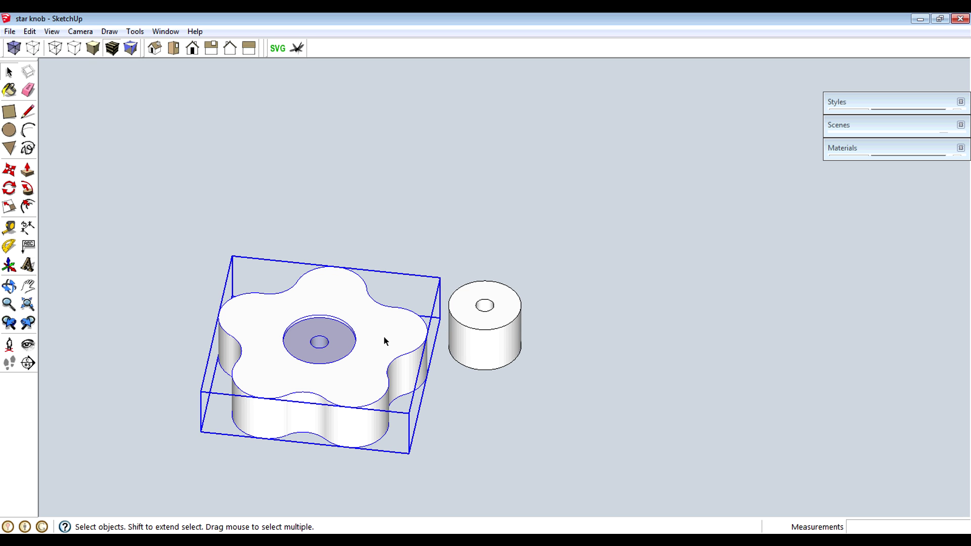
{"action": "left_click", "coordinate": [476, 320]}
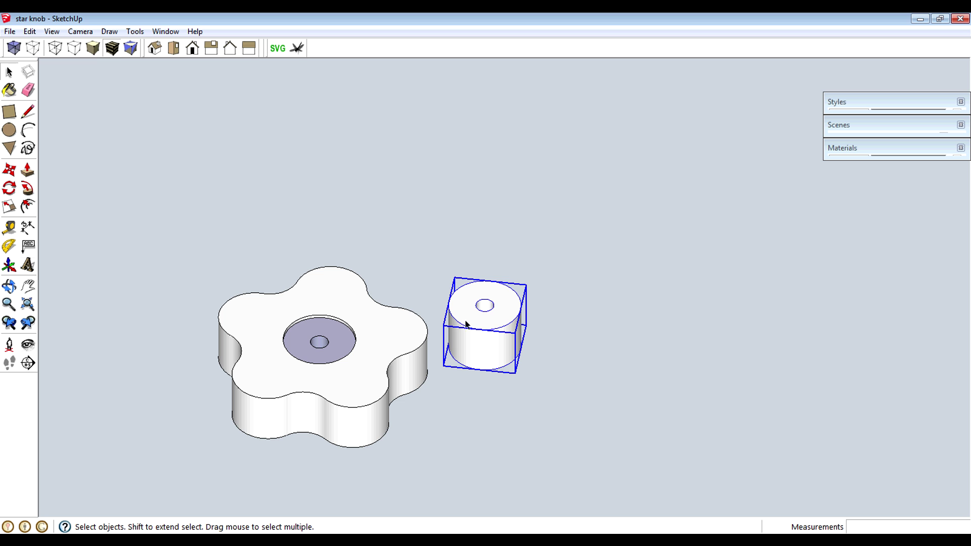
{"action": "left_click", "coordinate": [405, 337]}
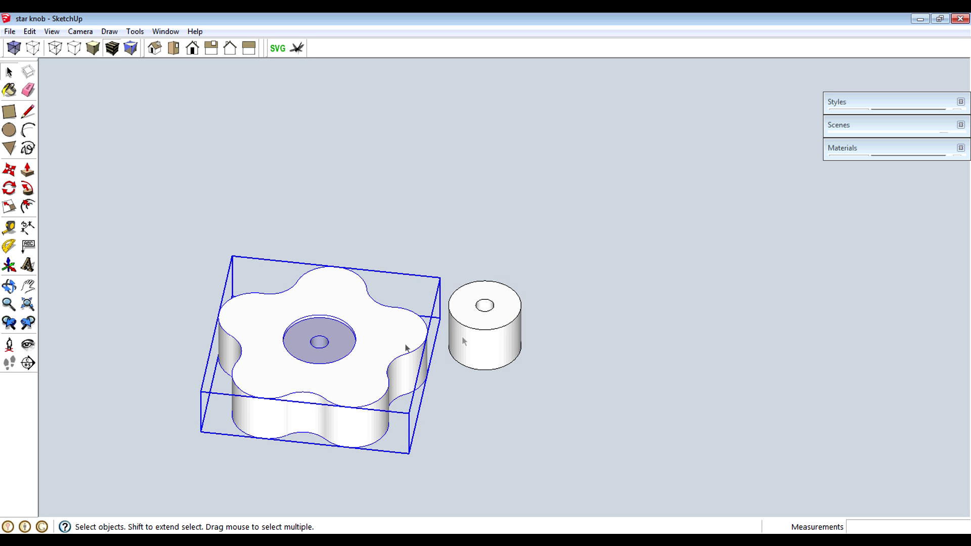
{"action": "left_click", "coordinate": [462, 336]}
{"action": "left_click", "coordinate": [397, 350]}
{"action": "left_click", "coordinate": [527, 380]}
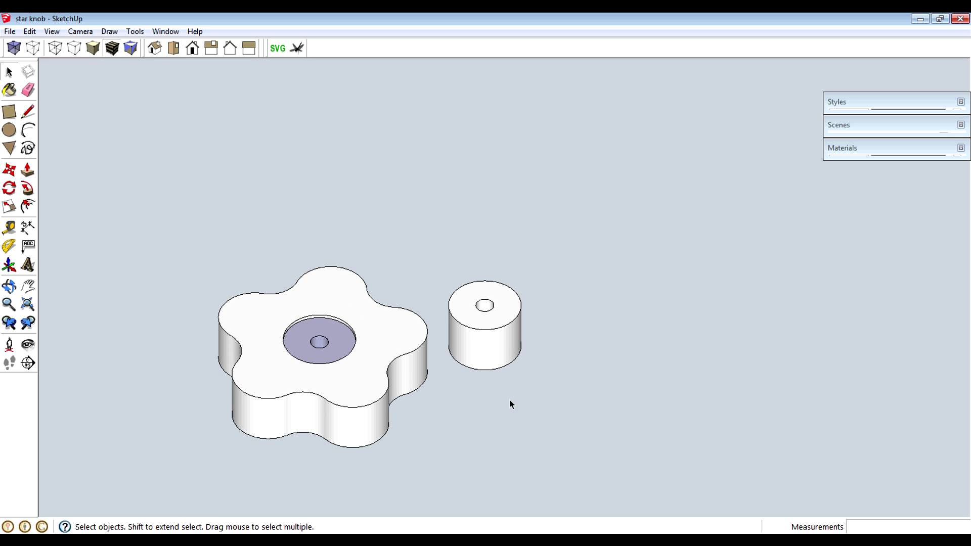
{"action": "left_click_drag", "start_coordinate": [510, 407], "coordinate": [394, 331]}
Explode the star knob and cylinder groups into loose geometry
{"action": "right_click", "coordinate": [394, 332]}
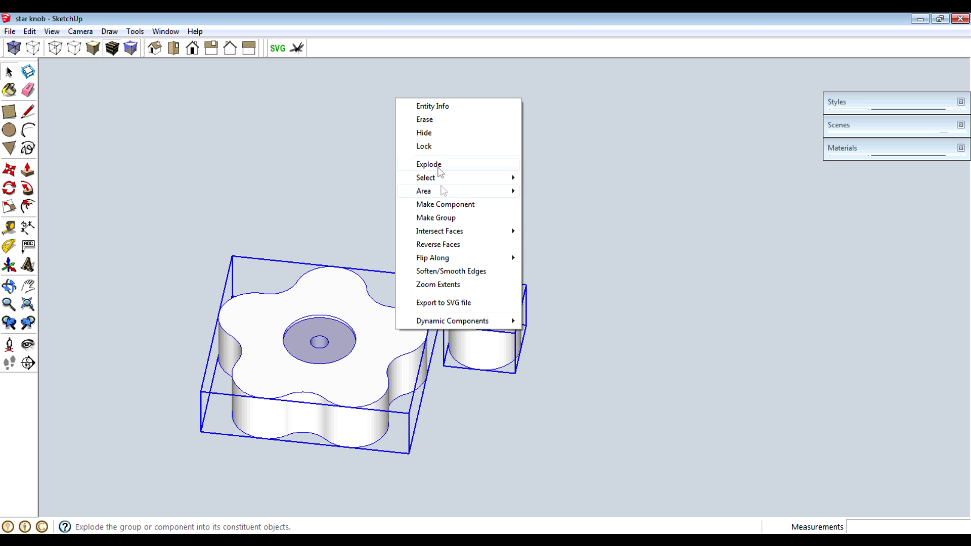
{"action": "left_click", "coordinate": [434, 167]}
{"action": "left_click", "coordinate": [408, 288]}
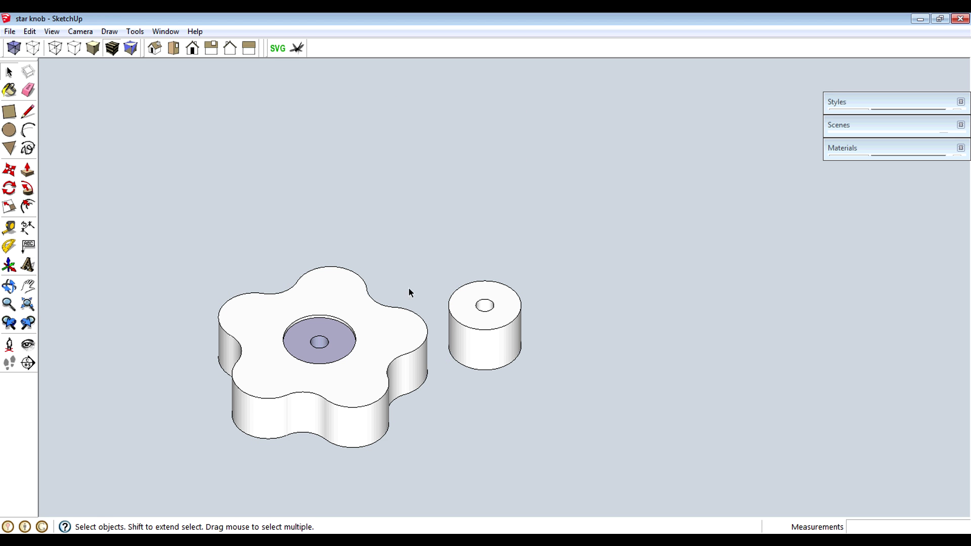
{"action": "left_click", "coordinate": [381, 327]}
{"action": "left_click", "coordinate": [456, 322]}
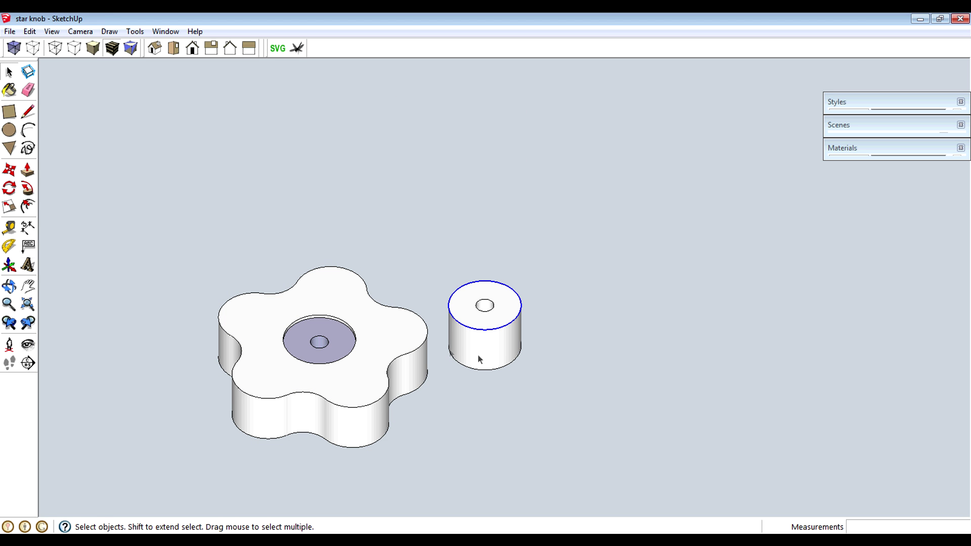
Move the whole cylinder down about 1 inch beside the knob
{"action": "triple_click", "coordinate": [486, 322]}
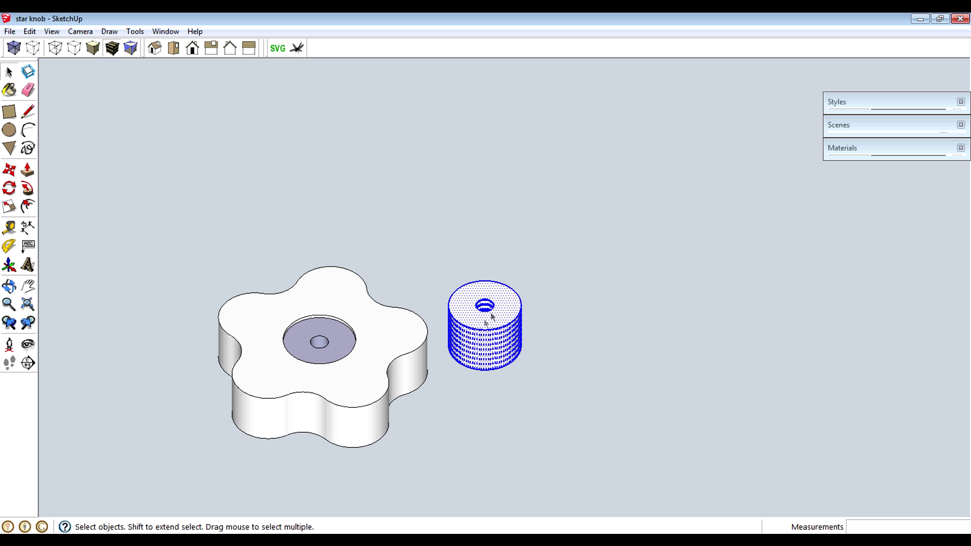
{"action": "key", "text": "m"}
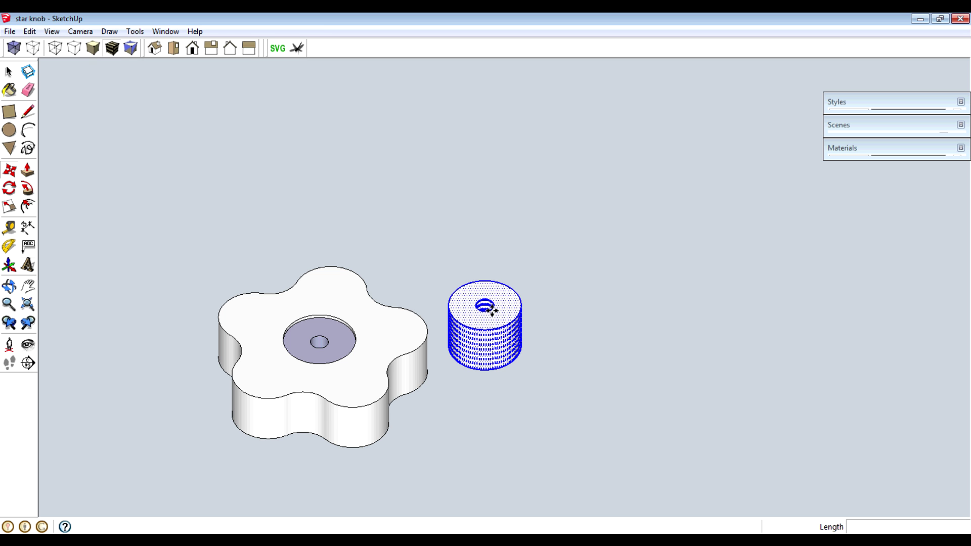
{"action": "left_click", "coordinate": [464, 309]}
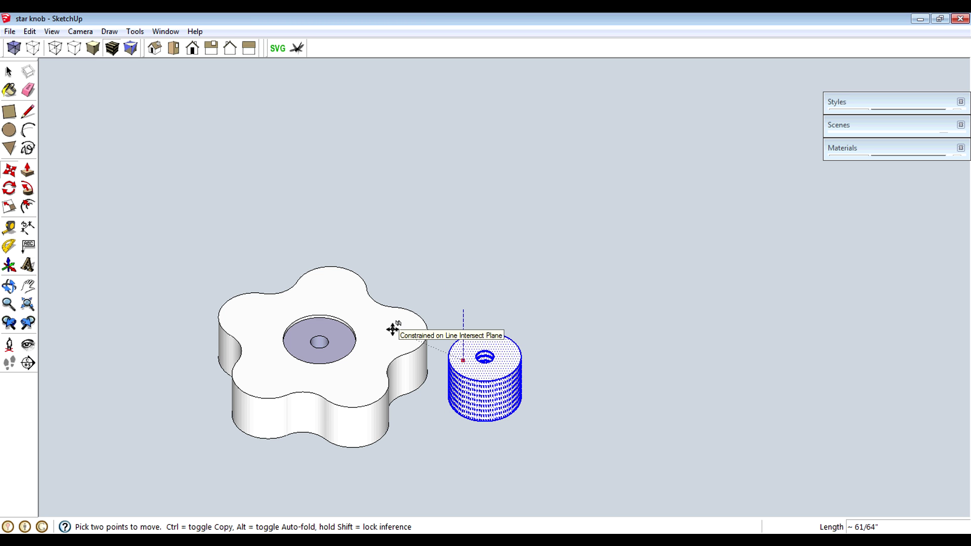
{"action": "key", "text": "Escape"}
{"action": "key", "text": "space"}
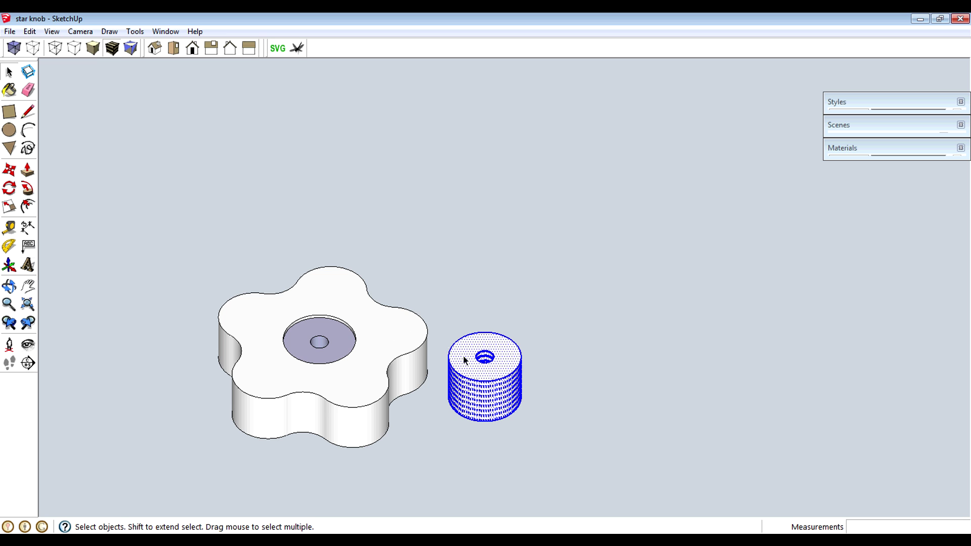
Lift the knob's recessed centre disc about 3/64" level with the star's top
{"action": "left_click", "coordinate": [344, 343]}
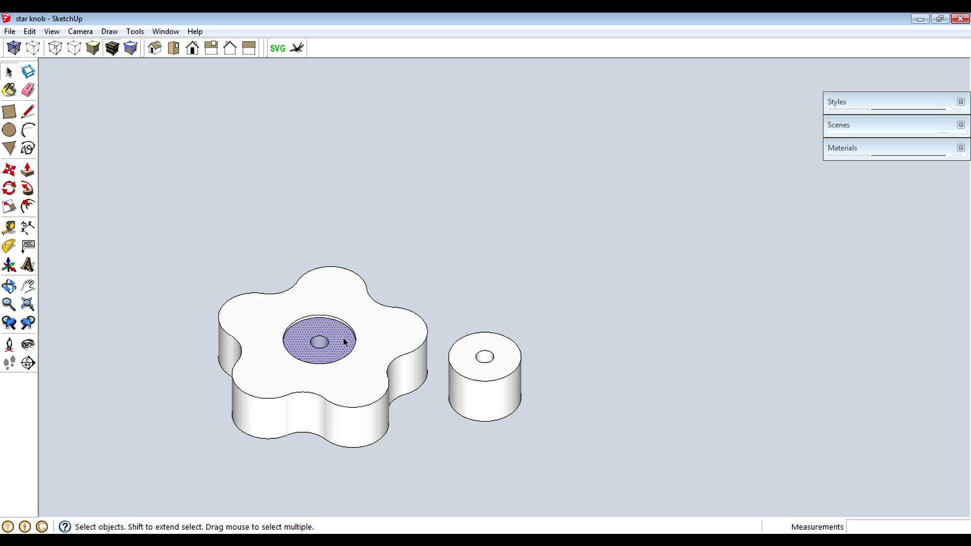
{"action": "key", "text": "m"}
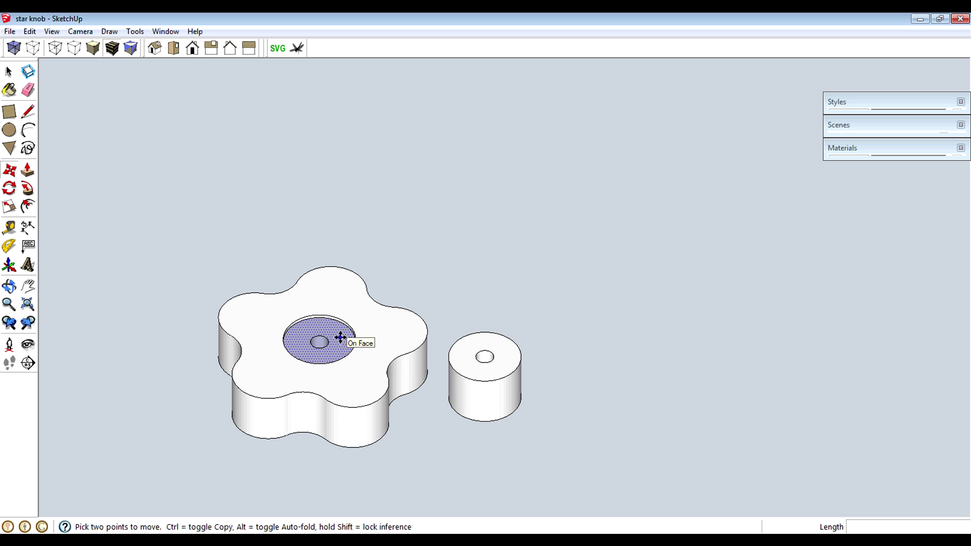
{"action": "left_click", "coordinate": [340, 337]}
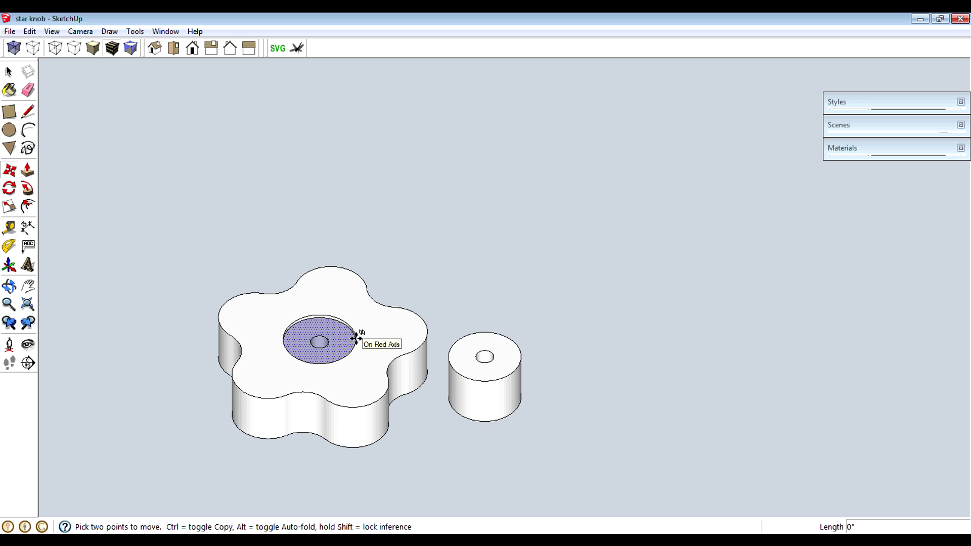
{"action": "left_click", "coordinate": [340, 334]}
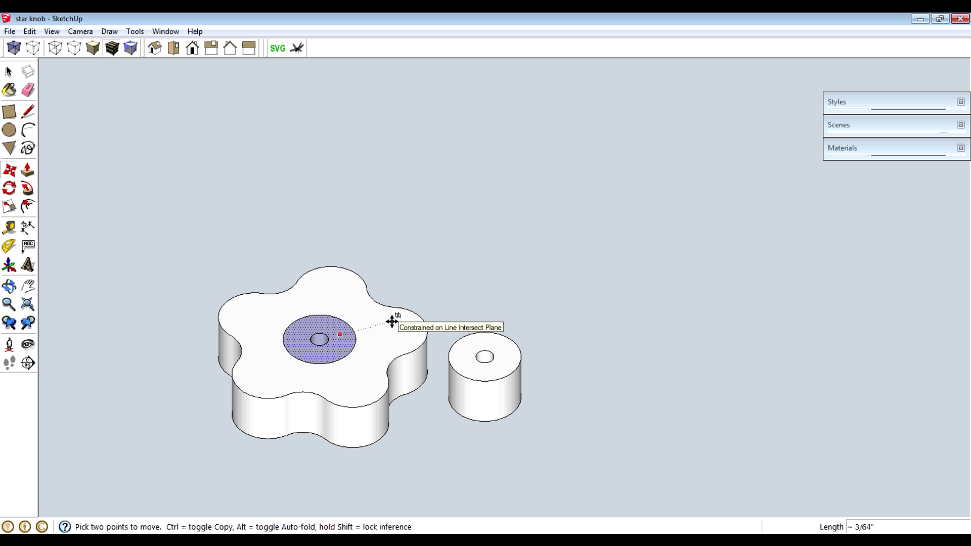
{"action": "key", "text": "space"}
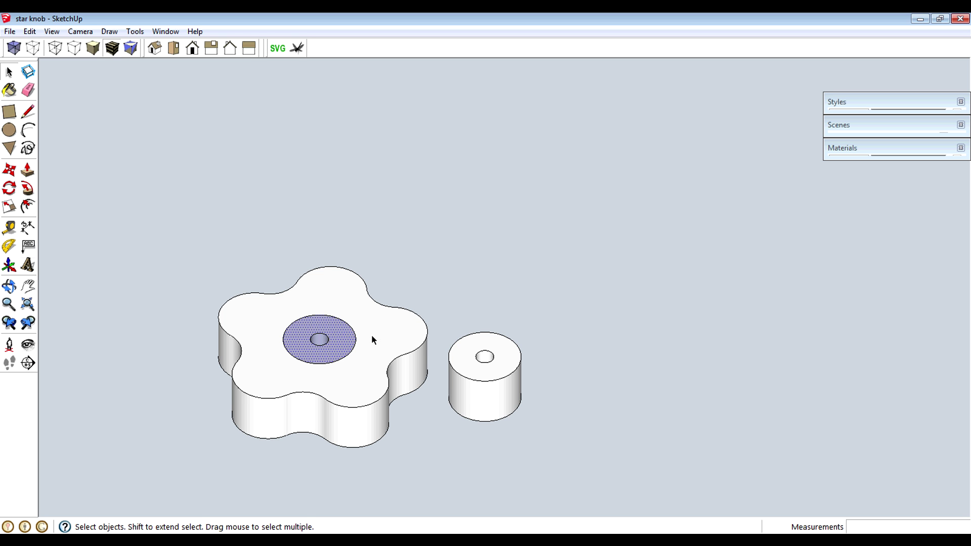
Check the knob top face, cylinder top face and centre disc, then tilt the view
{"action": "left_click", "coordinate": [371, 335]}
{"action": "left_click", "coordinate": [460, 363]}
{"action": "left_click", "coordinate": [381, 340]}
{"action": "left_click", "coordinate": [344, 341]}
{"action": "middle_click_drag", "start_coordinate": [399, 269], "coordinate": [357, 360]}
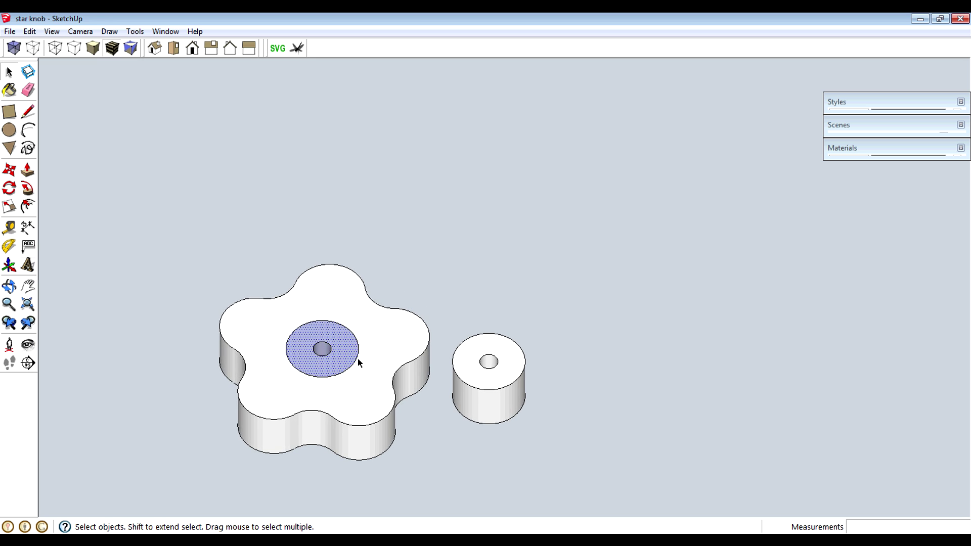
Add the knob's and cylinder's top faces to the selection and bring up Export Faces To SVG
{"action": "left_click", "coordinate": [384, 343], "text": "shift"}
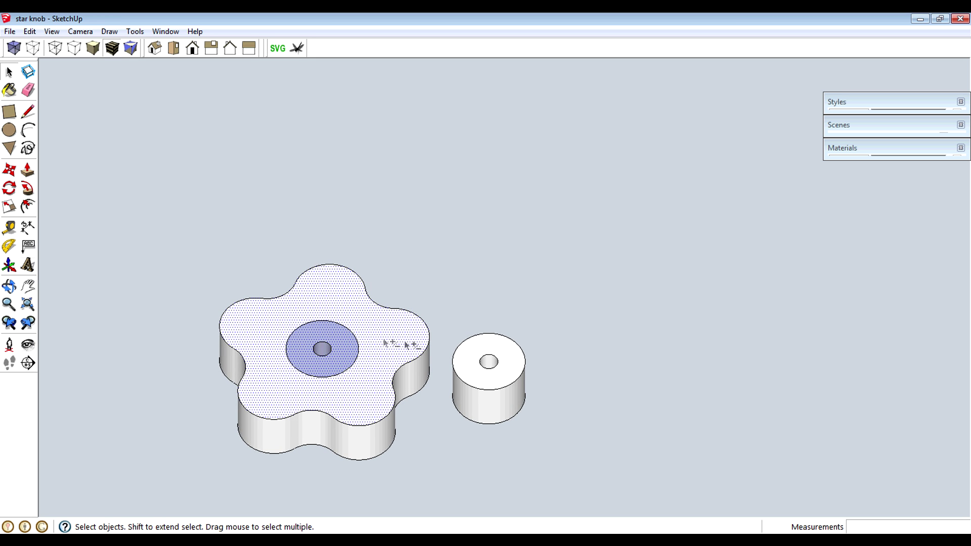
{"action": "left_click", "coordinate": [485, 345], "text": "shift"}
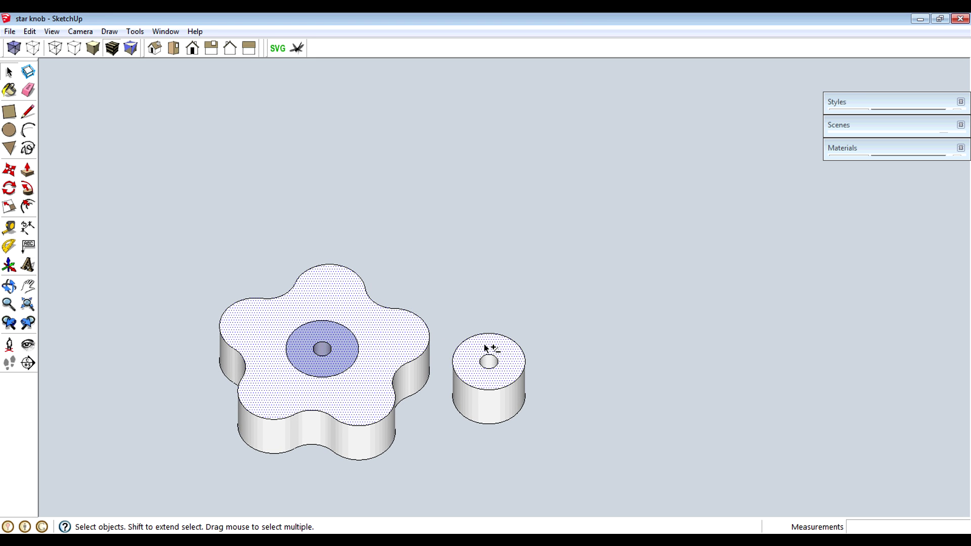
{"action": "left_click", "coordinate": [278, 48]}
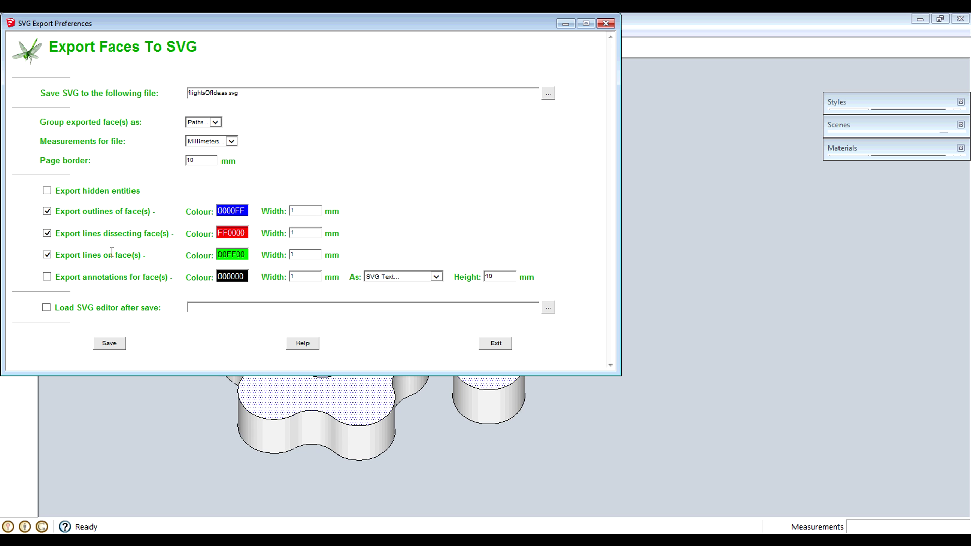
Set the SVG export measurements to Inches, giving a 0.3937007 in page border
{"action": "left_click", "coordinate": [221, 142]}
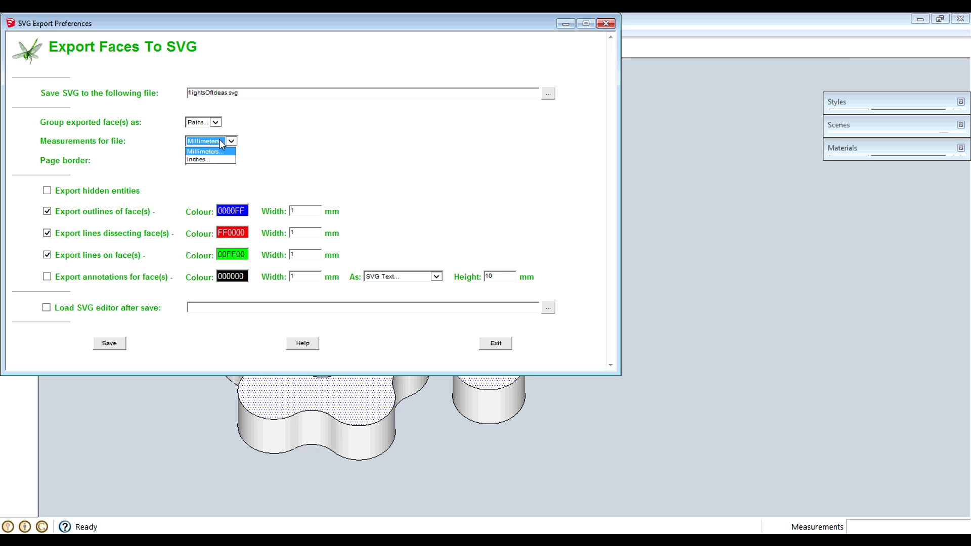
{"action": "left_click", "coordinate": [208, 159]}
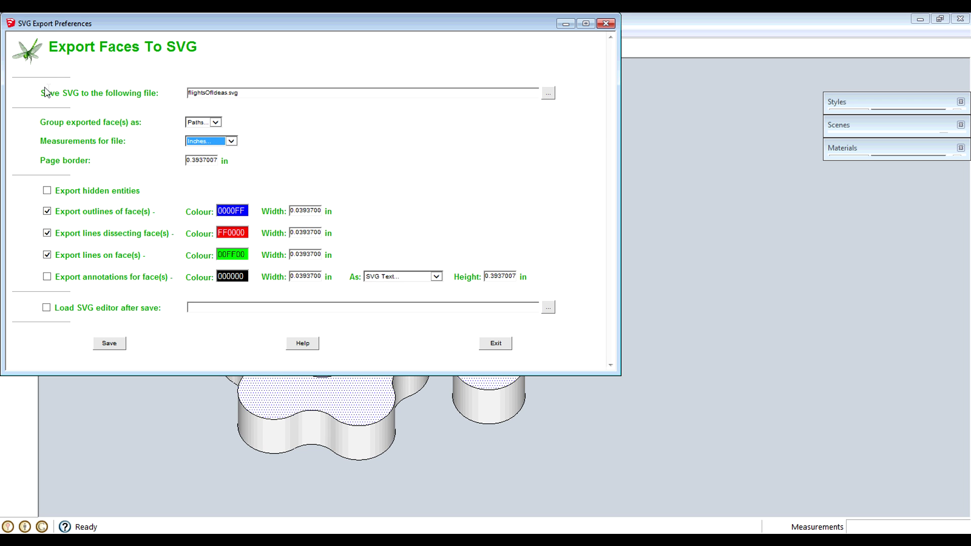
{"action": "left_click", "coordinate": [548, 93]}
Save the export as 'star knob test.svg' in Libraries > Dropbox > CNC > svg
{"action": "left_click", "coordinate": [172, 186]}
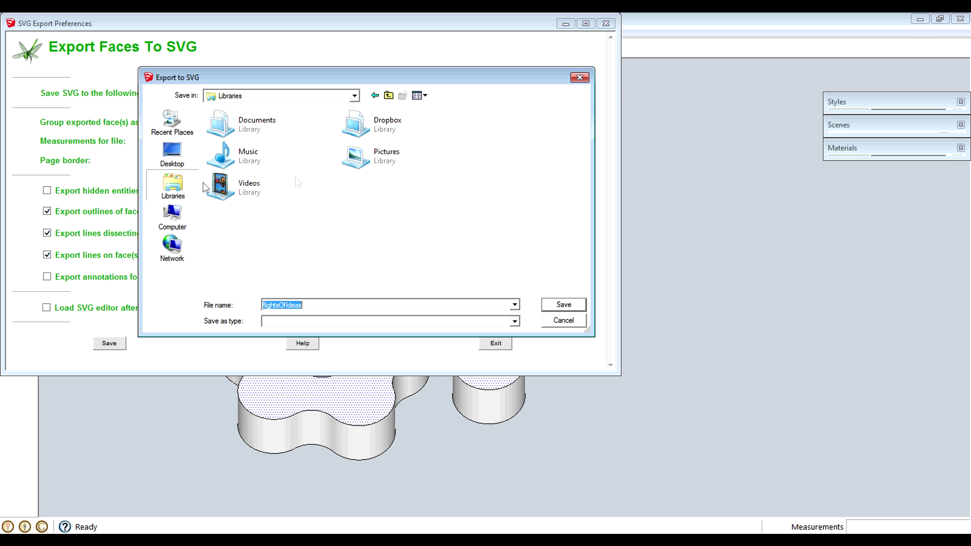
{"action": "double_click", "coordinate": [383, 129]}
{"action": "double_click", "coordinate": [223, 163]}
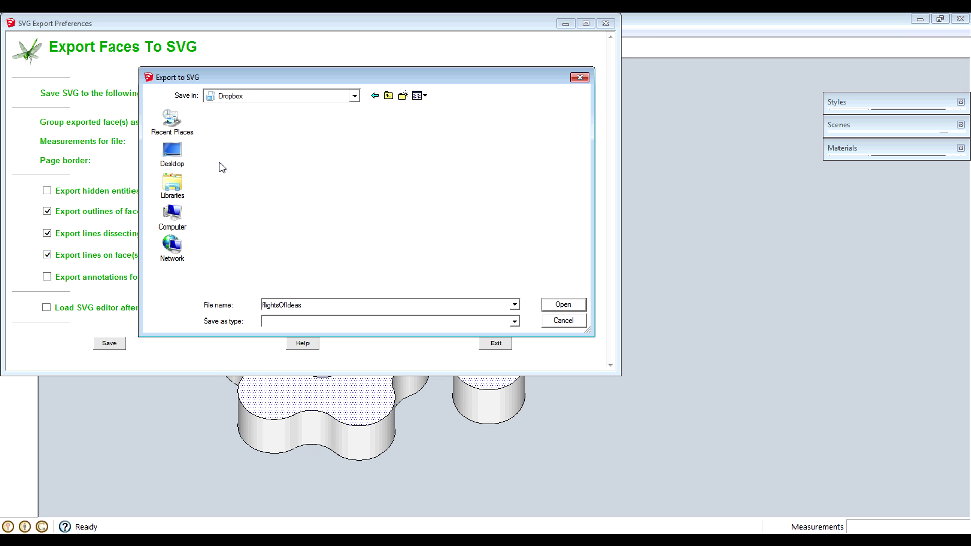
{"action": "double_click", "coordinate": [224, 138]}
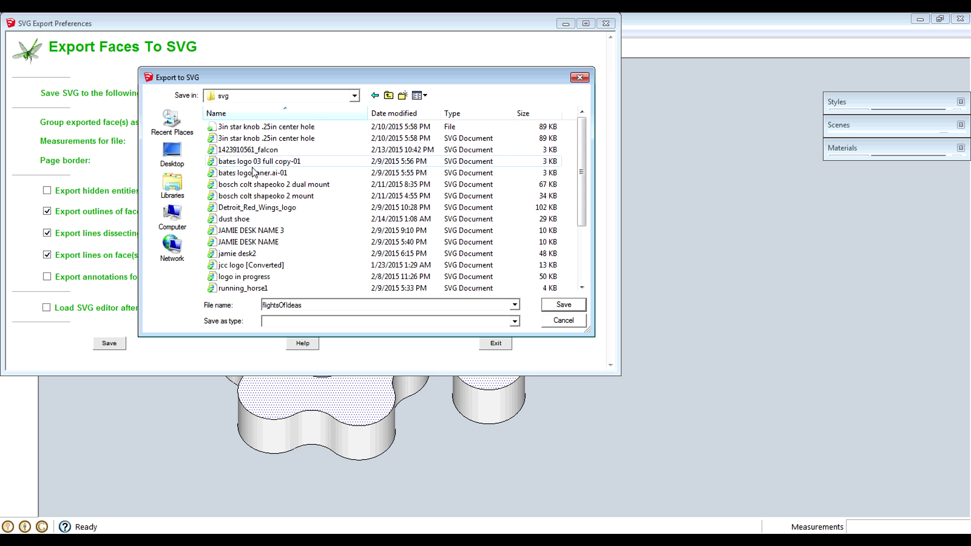
{"action": "left_click", "coordinate": [317, 308]}
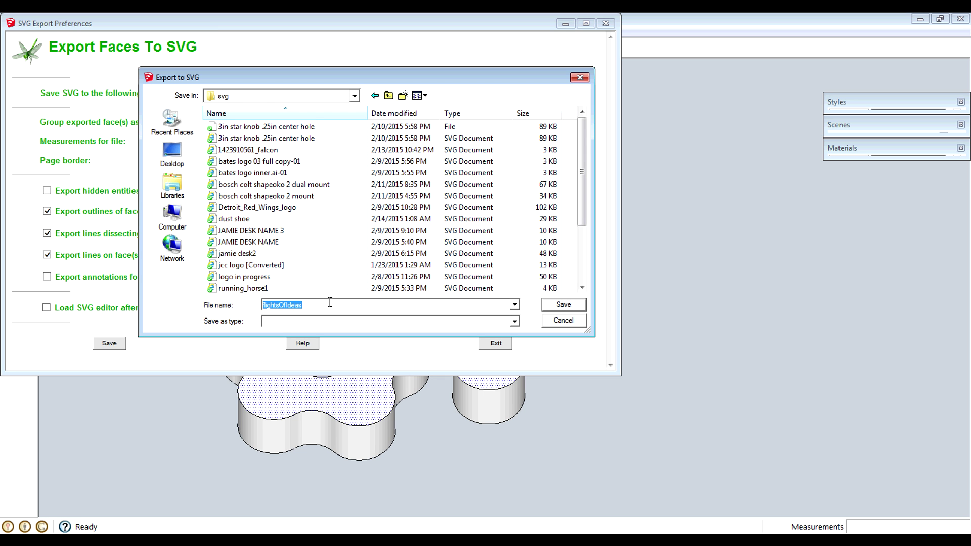
{"action": "type", "text": "star "}
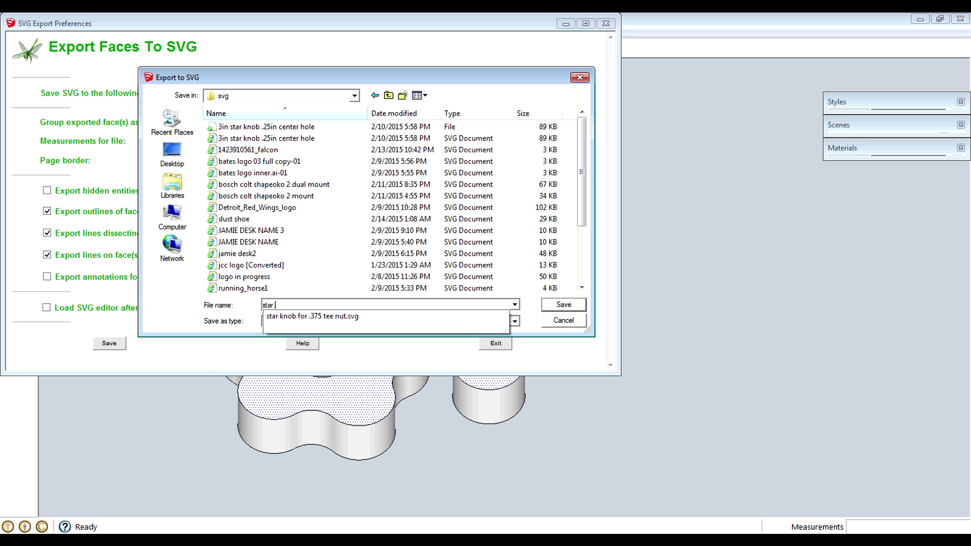
{"action": "type", "text": "knob test"}
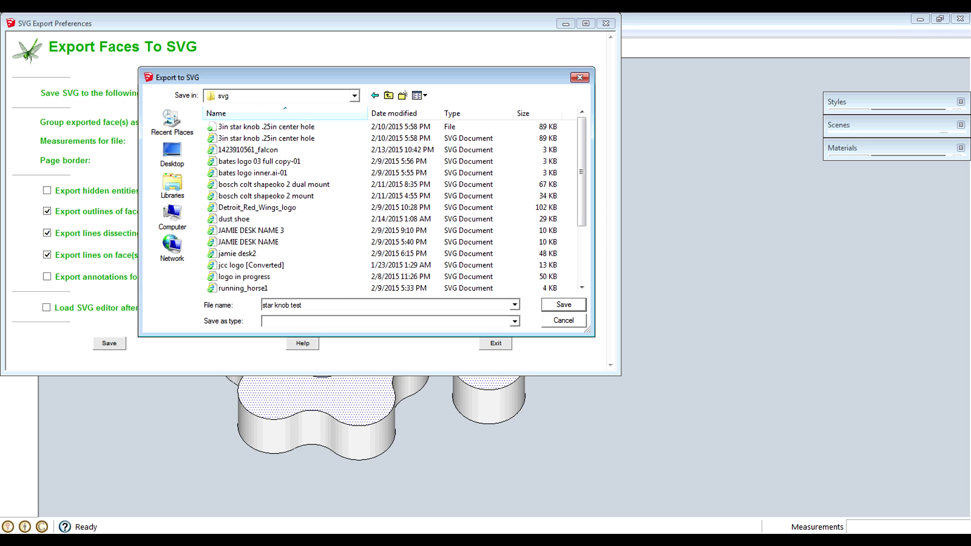
{"action": "type", "text": ".svg"}
{"action": "left_click", "coordinate": [561, 305]}
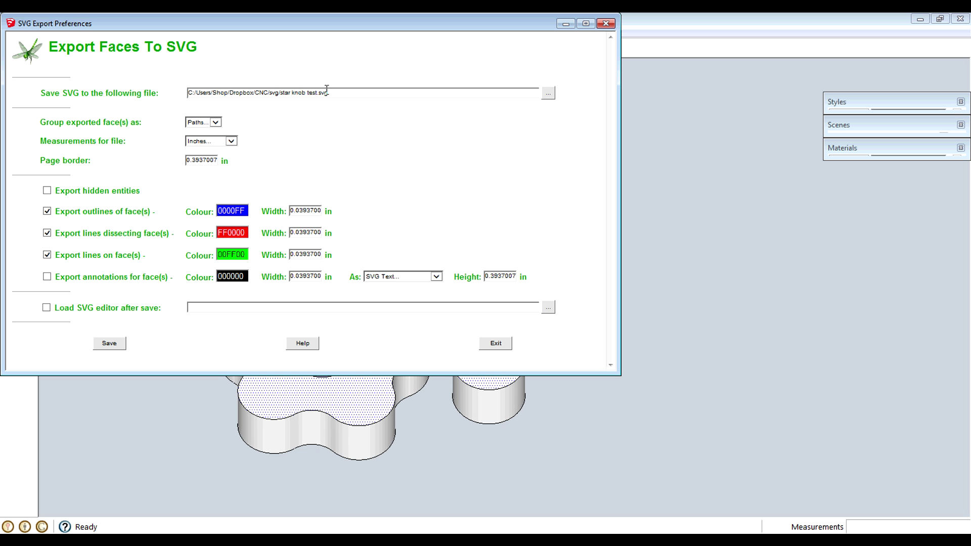
Export the selected faces to 'star knob test.svg'
{"action": "left_click", "coordinate": [109, 345]}
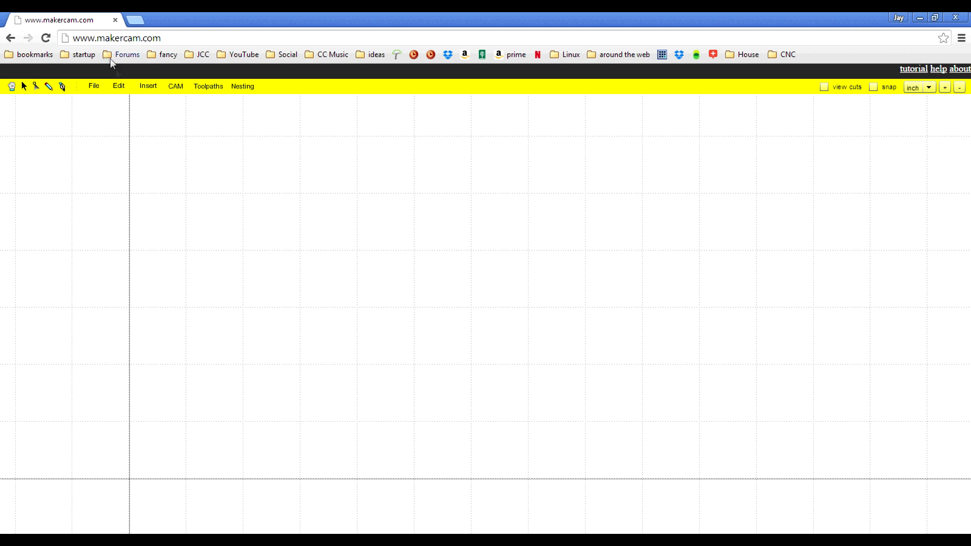
{"action": "left_click_drag", "start_coordinate": [97, 40], "coordinate": [139, 42]}
{"action": "left_click", "coordinate": [172, 137]}
{"action": "left_click", "coordinate": [174, 87]}
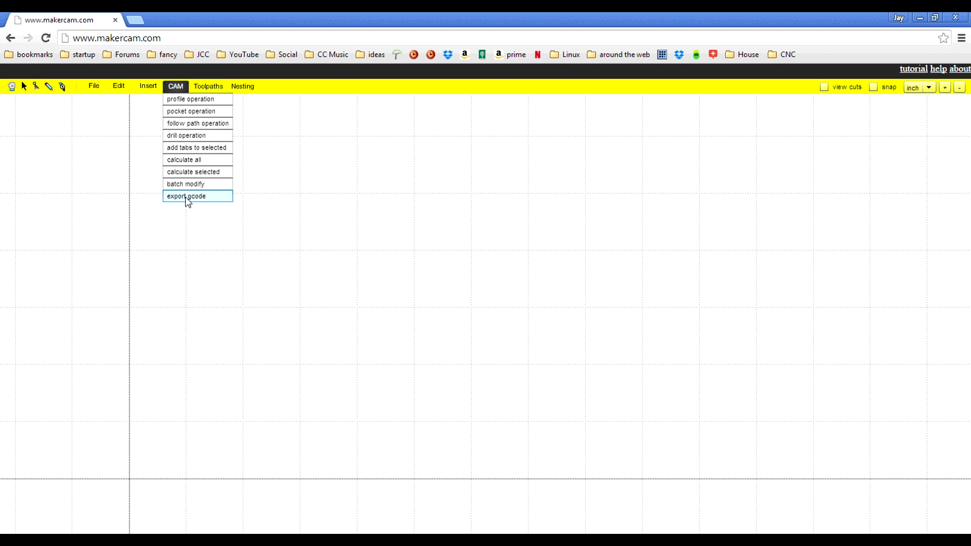
{"action": "left_click", "coordinate": [189, 200]}
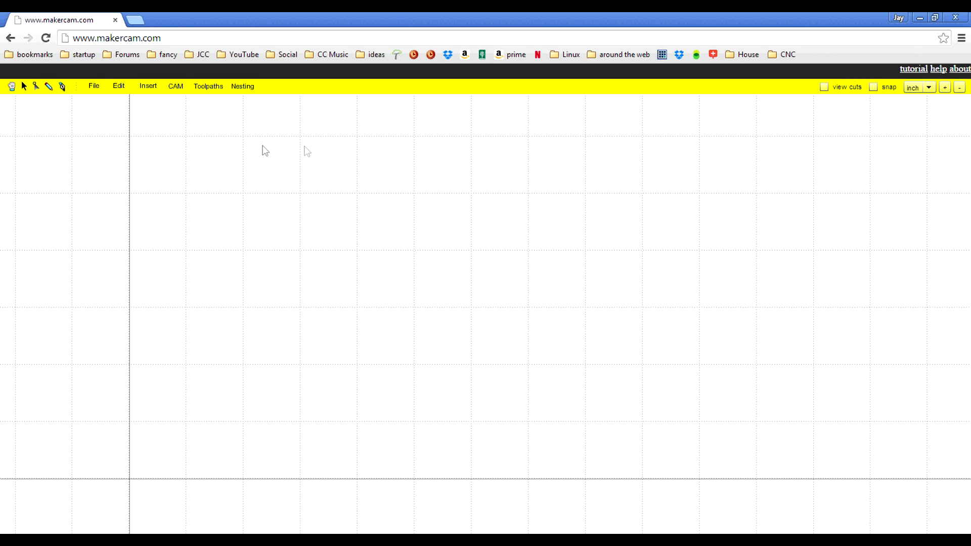
{"action": "left_click", "coordinate": [96, 87]}
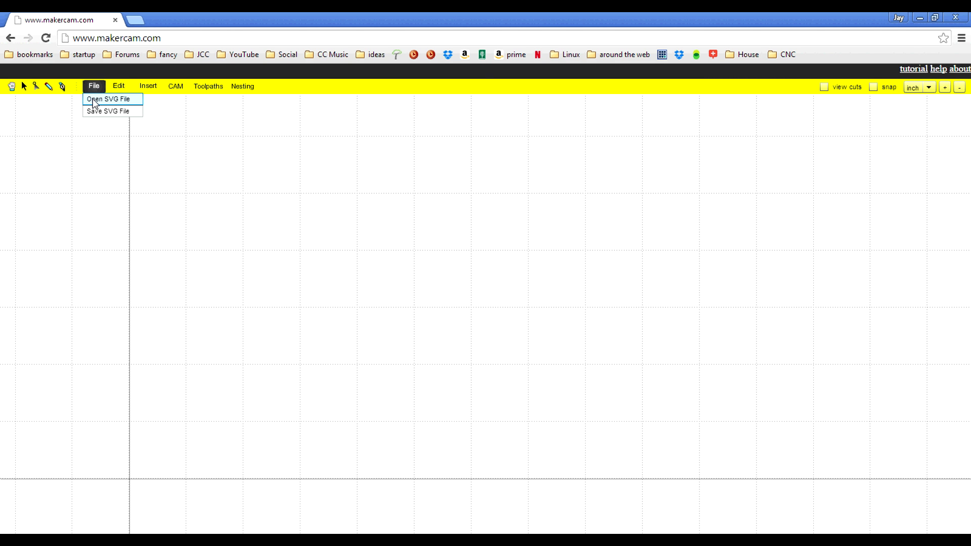
Load star knob test.svg from the svg folder onto the MakerCAM canvas
{"action": "left_click", "coordinate": [94, 99]}
{"action": "left_click", "coordinate": [151, 166]}
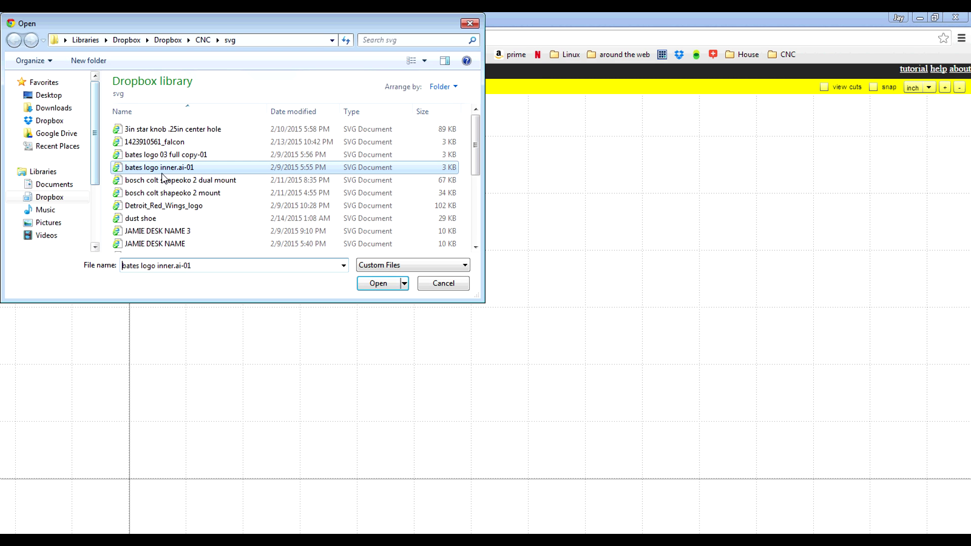
{"action": "scroll", "coordinate": [202, 202], "scroll_direction": "down", "scroll_amount": 7}
{"action": "left_click", "coordinate": [167, 233]}
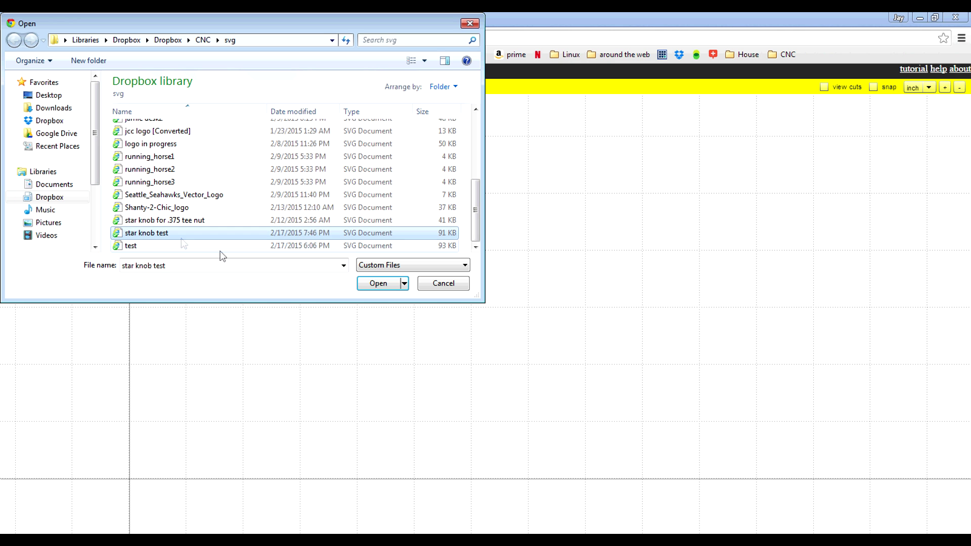
{"action": "left_click", "coordinate": [376, 283]}
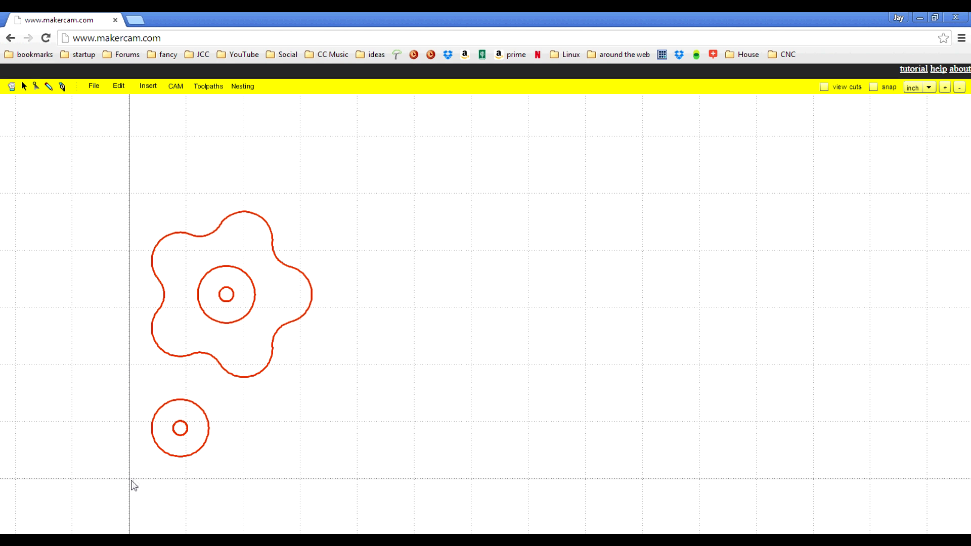
Move the small ring and star knob outlines down and left toward the origin
{"action": "left_click_drag", "start_coordinate": [238, 476], "coordinate": [154, 386]}
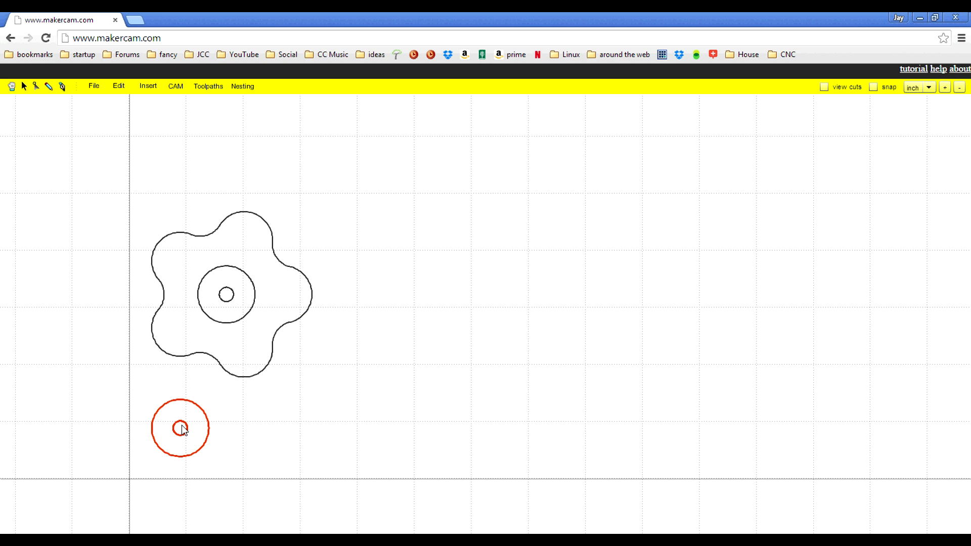
{"action": "left_click_drag", "start_coordinate": [175, 459], "coordinate": [162, 474]}
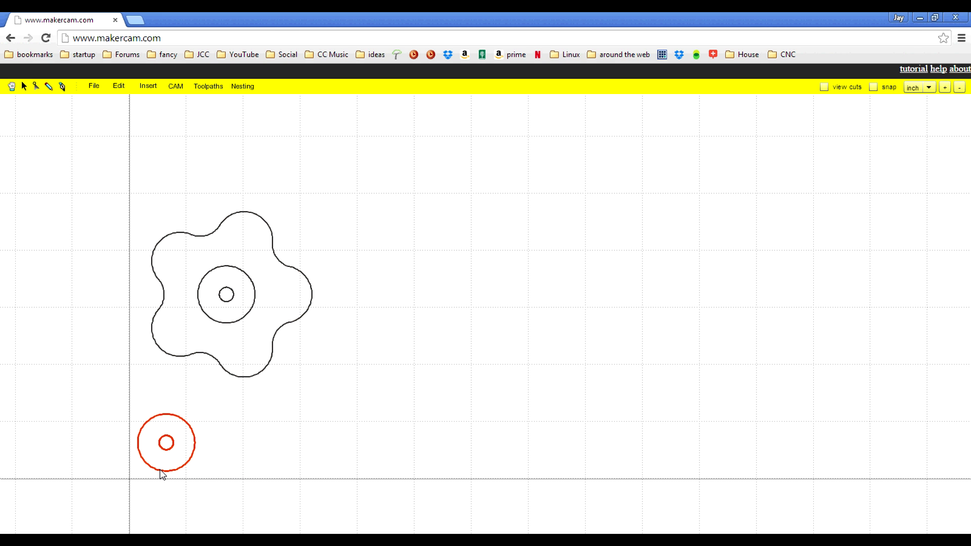
{"action": "left_click_drag", "start_coordinate": [313, 378], "coordinate": [187, 242]}
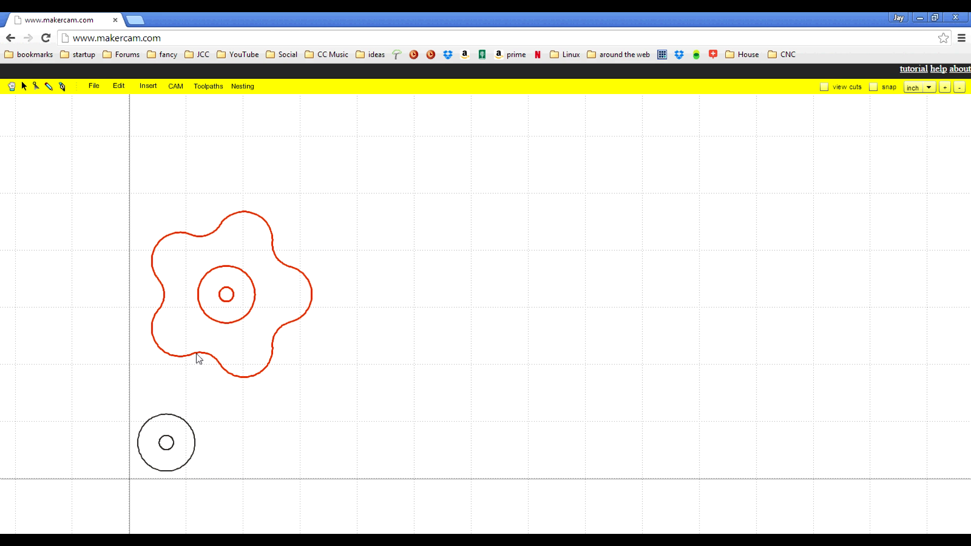
{"action": "left_click_drag", "start_coordinate": [199, 357], "coordinate": [189, 396]}
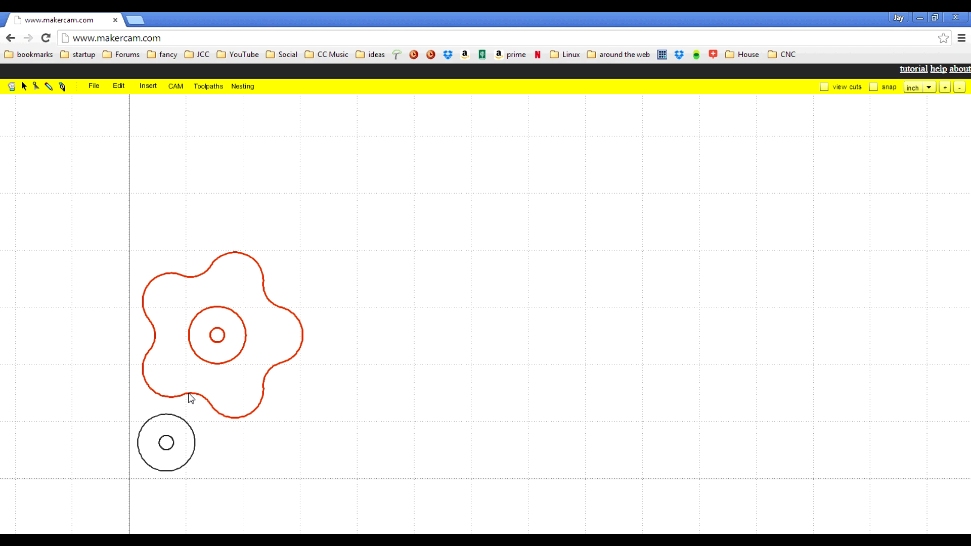
{"action": "left_click", "coordinate": [355, 410]}
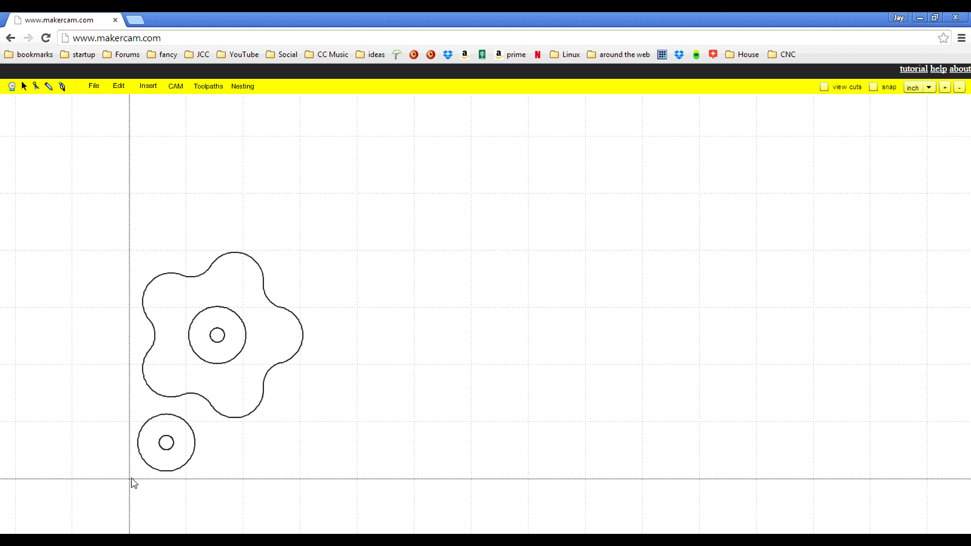
Select the small ring's centre hole circle, then bring up the CAM operations list
{"action": "left_click", "coordinate": [170, 449]}
{"action": "left_click", "coordinate": [176, 86]}
Drill the small ring's centre hole with safety height 0.125, peck distance 0.75, plunge rate 10
{"action": "left_click", "coordinate": [196, 136]}
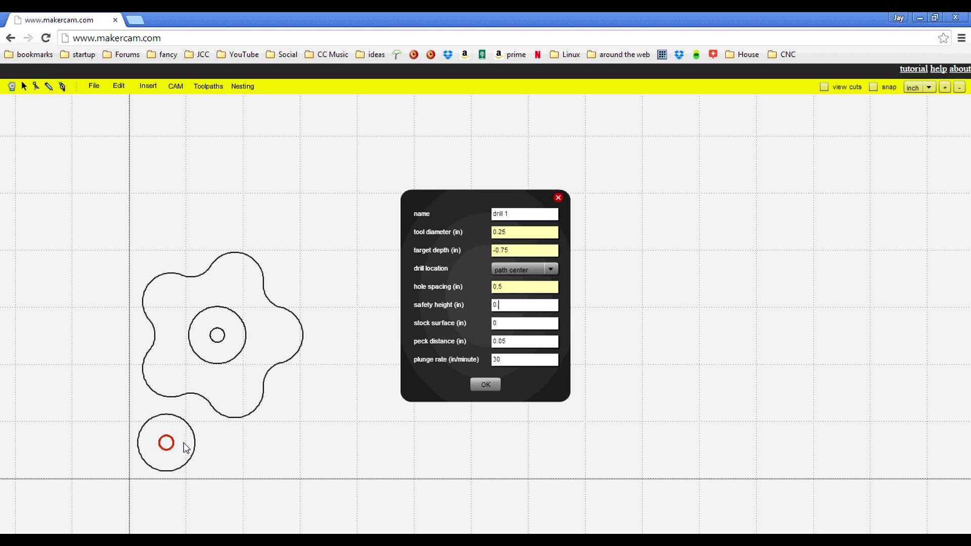
{"action": "type", "text": "125"}
{"action": "key", "text": "BackSpace"}
{"action": "key", "text": "BackSpace"}
{"action": "type", "text": "75"}
{"action": "key", "text": "Tab"}
{"action": "type", "text": "10"}
{"action": "left_click", "coordinate": [484, 387]}
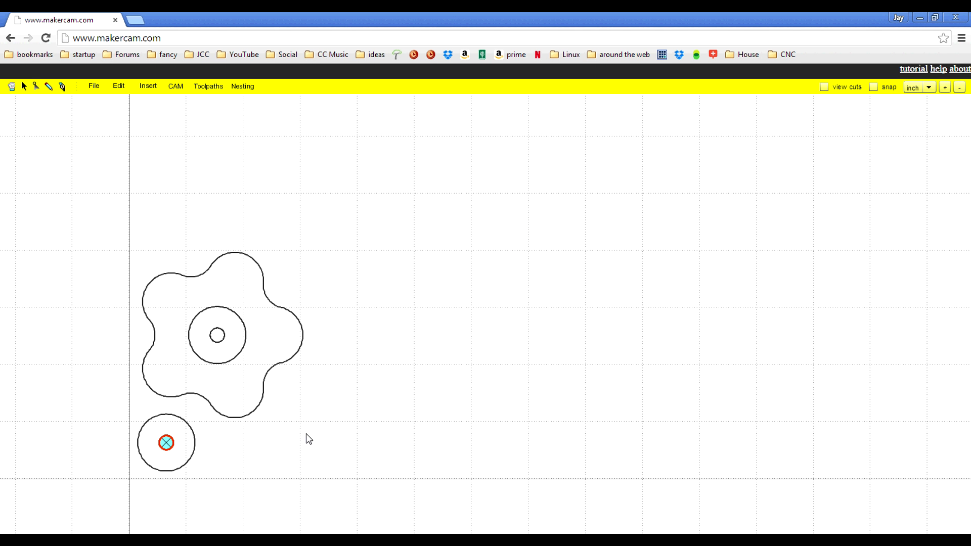
{"action": "left_click", "coordinate": [170, 446]}
Profile outside the small ring's outer circle with 0.125 safety height and feed rate 50
{"action": "left_click", "coordinate": [168, 415]}
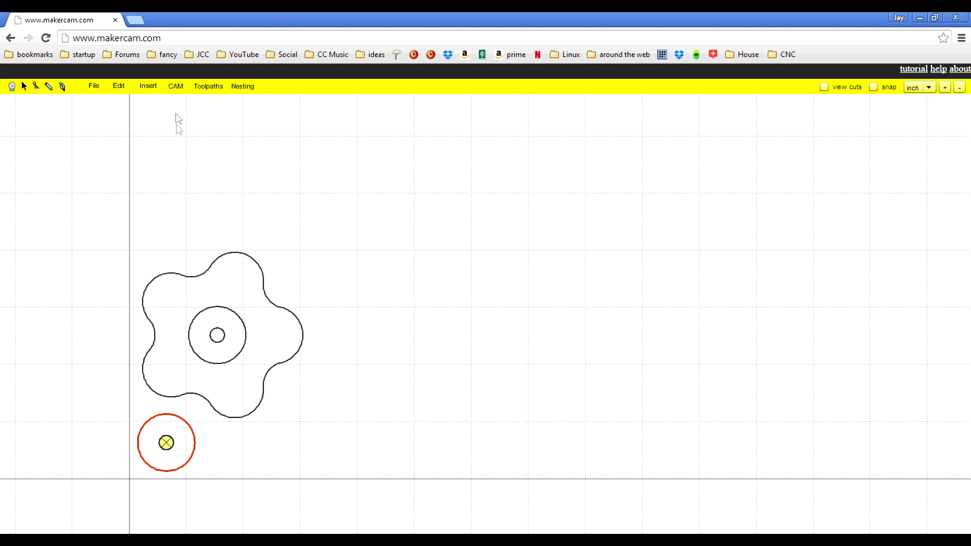
{"action": "left_click", "coordinate": [175, 86]}
{"action": "left_click", "coordinate": [173, 99]}
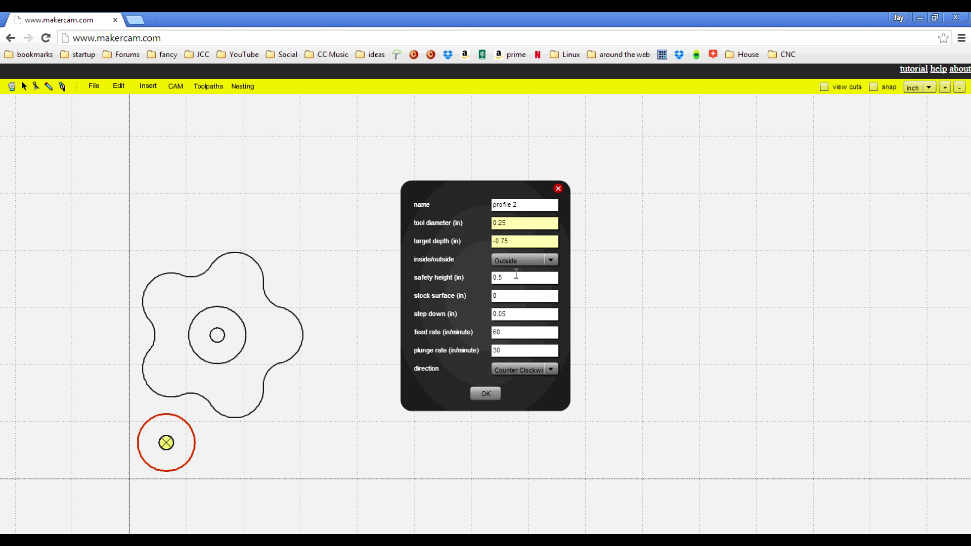
{"action": "left_click", "coordinate": [515, 275]}
{"action": "key", "text": "Left"}
{"action": "type", "text": "12"}
{"action": "key", "text": "BackSpace"}
{"action": "key", "text": "BackSpace"}
{"action": "key", "text": "BackSpace"}
{"action": "key", "text": "BackSpace"}
{"action": "type", "text": "50"}
{"action": "left_click", "coordinate": [483, 394]}
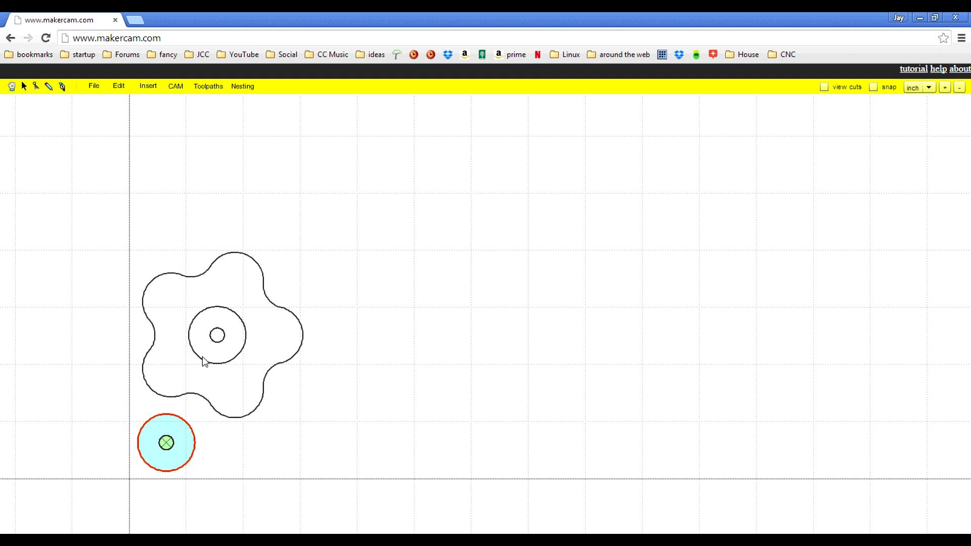
Add a drill operation on the knob's small centre hole with a 0.75 in peck distance
{"action": "left_click", "coordinate": [211, 343]}
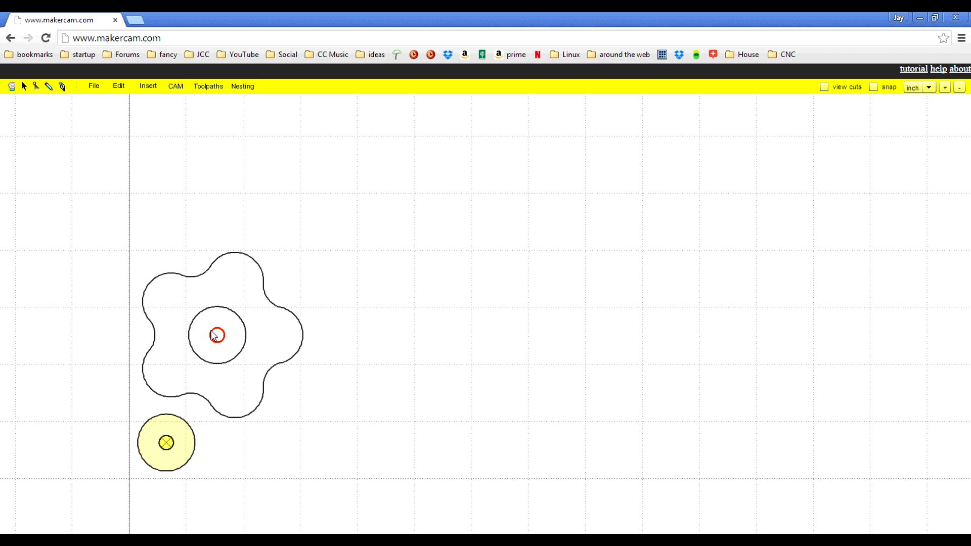
{"action": "left_click", "coordinate": [176, 86]}
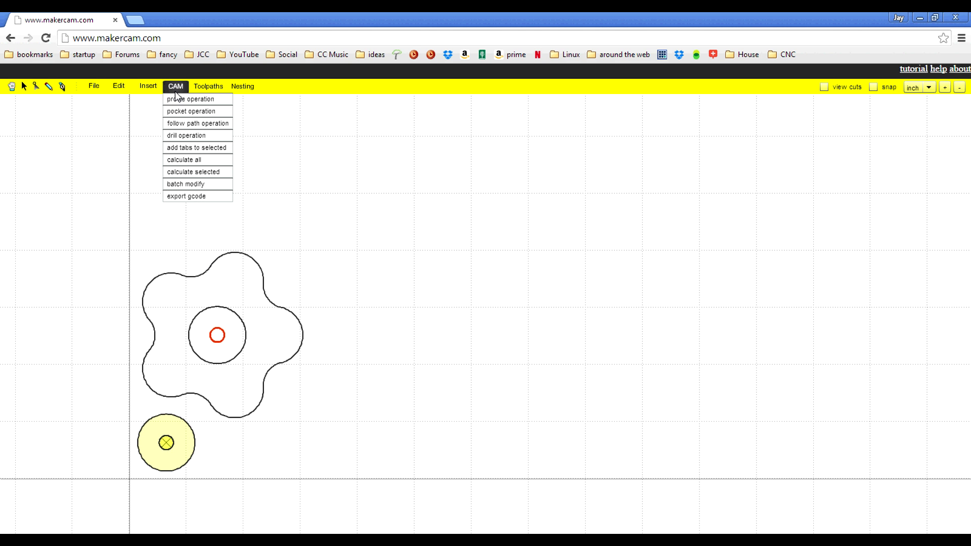
{"action": "left_click", "coordinate": [180, 135]}
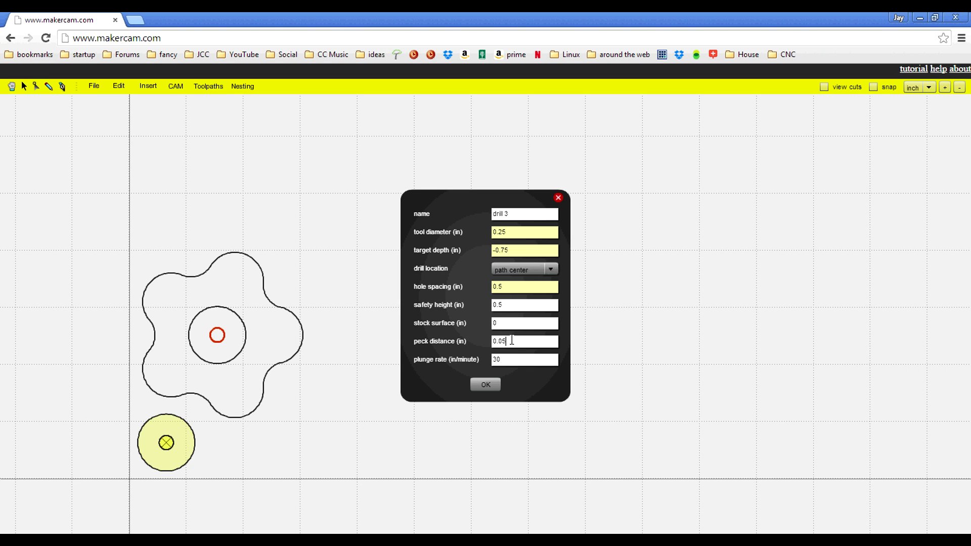
{"action": "key", "text": "BackSpace"}
{"action": "key", "text": "BackSpace"}
{"action": "type", "text": "75"}
{"action": "left_click", "coordinate": [510, 311]}
{"action": "left_click", "coordinate": [485, 384]}
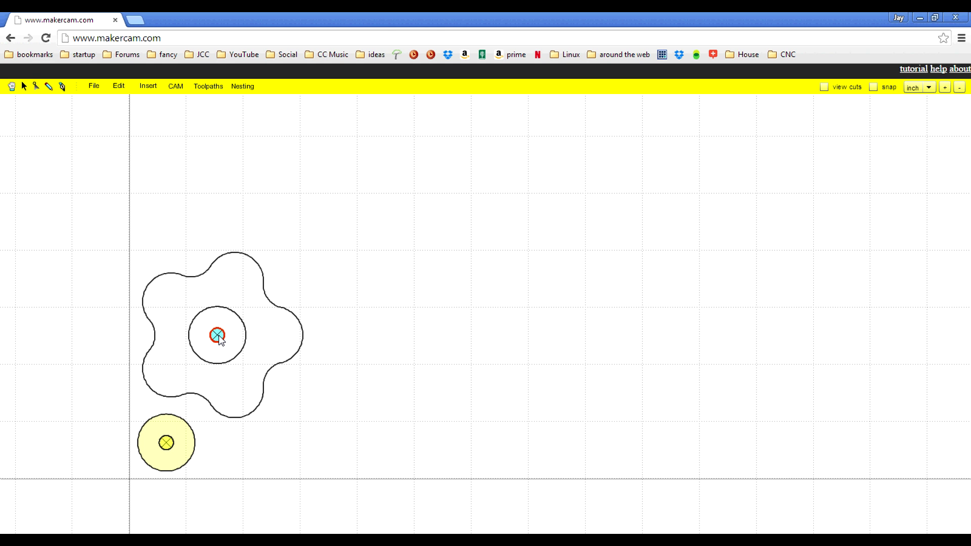
{"action": "left_click", "coordinate": [219, 318]}
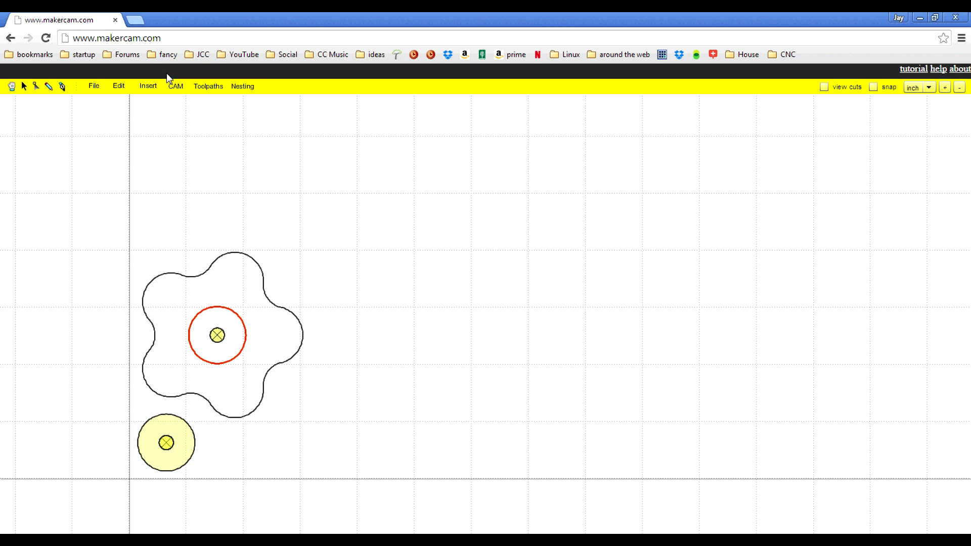
Pocket the knob's inner circle to -0.05 in depth, 0.125 safety height, feedrate 50
{"action": "left_click", "coordinate": [175, 86]}
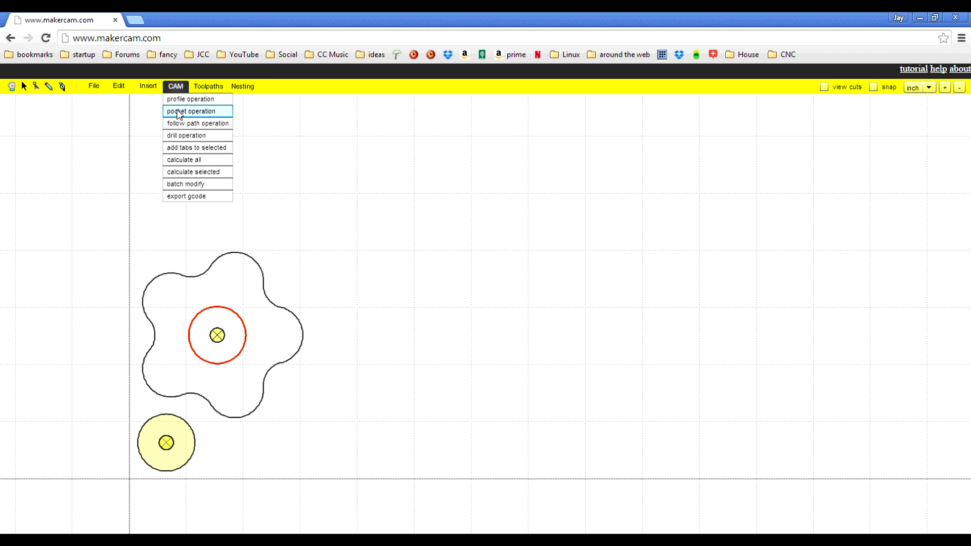
{"action": "left_click", "coordinate": [178, 111]}
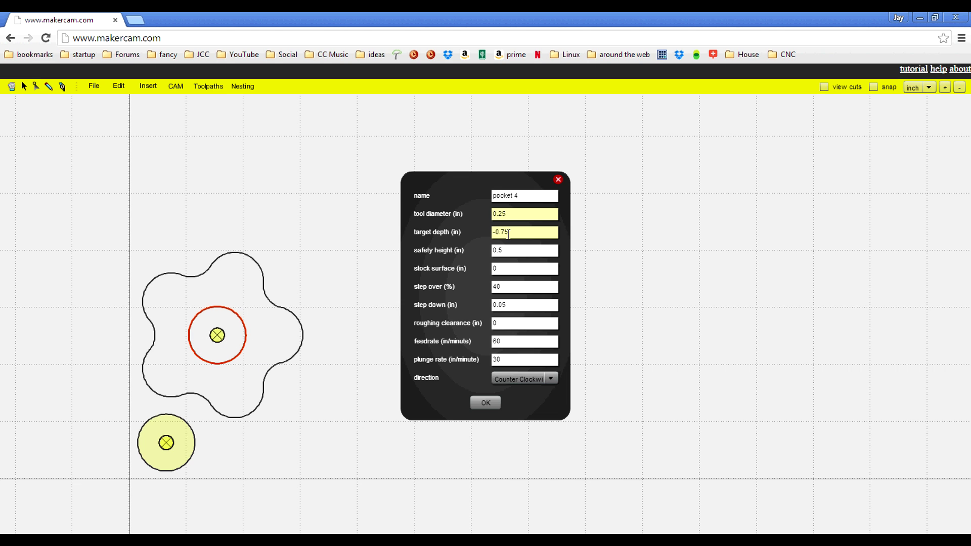
{"action": "key", "text": "BackSpace"}
{"action": "key", "text": "BackSpace"}
{"action": "type", "text": "05"}
{"action": "left_click", "coordinate": [514, 251]}
{"action": "type", "text": "125"}
{"action": "key", "text": "BackSpace"}
{"action": "key", "text": "BackSpace"}
{"action": "type", "text": "50"}
{"action": "left_click", "coordinate": [482, 405]}
Profile outside the flower outline with safety height 0.125, step down 0.1 and feed rate 50
{"action": "left_click", "coordinate": [264, 294]}
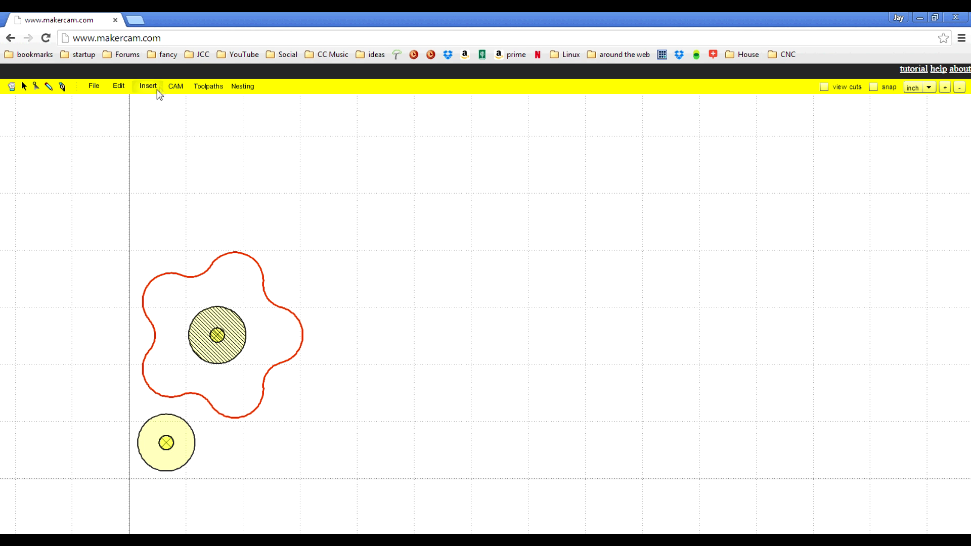
{"action": "left_click", "coordinate": [175, 87]}
{"action": "left_click", "coordinate": [182, 99]}
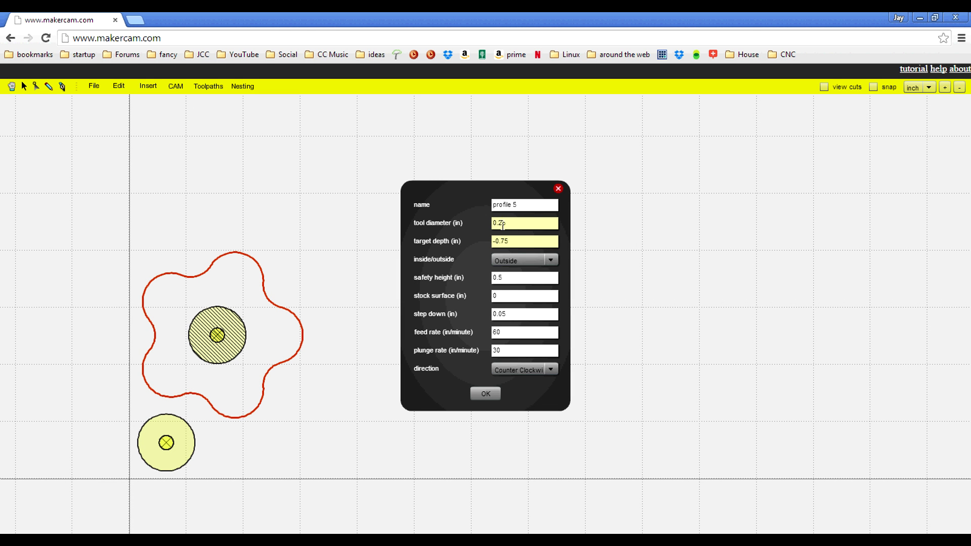
{"action": "left_click", "coordinate": [509, 278]}
{"action": "type", "text": "12"}
{"action": "left_click", "coordinate": [514, 311]}
{"action": "key", "text": "BackSpace"}
{"action": "key", "text": "BackSpace"}
{"action": "type", "text": "1"}
{"action": "left_click", "coordinate": [520, 334]}
{"action": "key", "text": "BackSpace"}
{"action": "key", "text": "BackSpace"}
{"action": "type", "text": "5"}
{"action": "left_click", "coordinate": [485, 394]}
{"action": "left_click", "coordinate": [337, 423]}
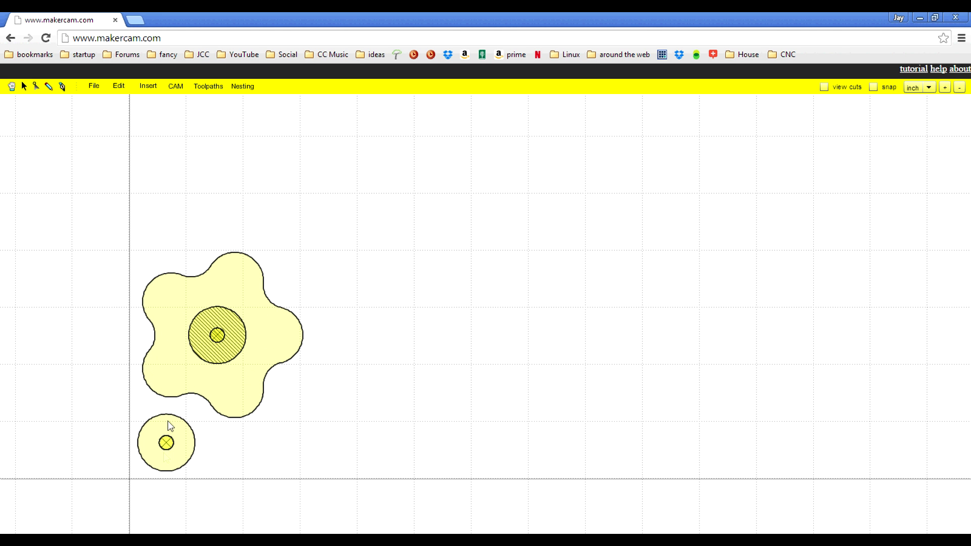
Review the toolpath list, then calculate all five toolpath operations
{"action": "left_click", "coordinate": [207, 85]}
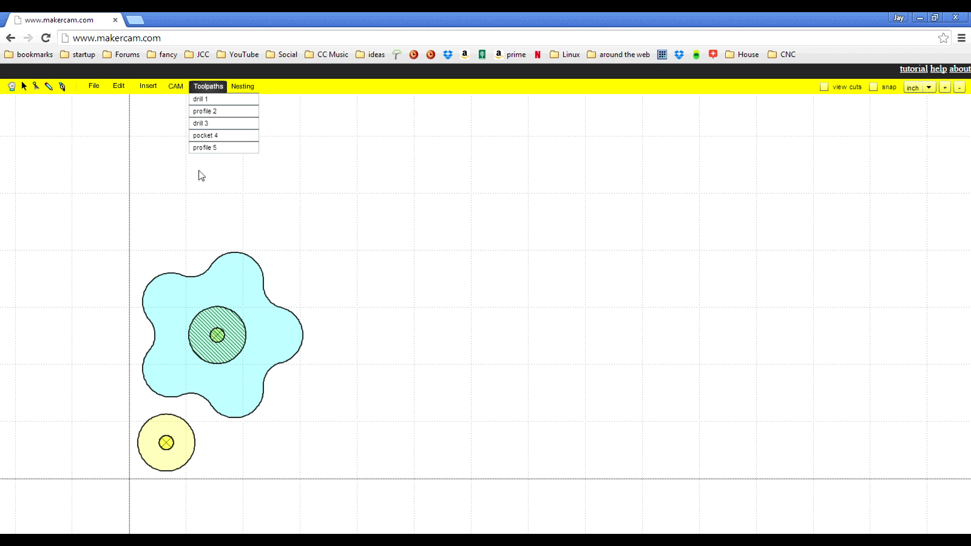
{"action": "left_click", "coordinate": [213, 218]}
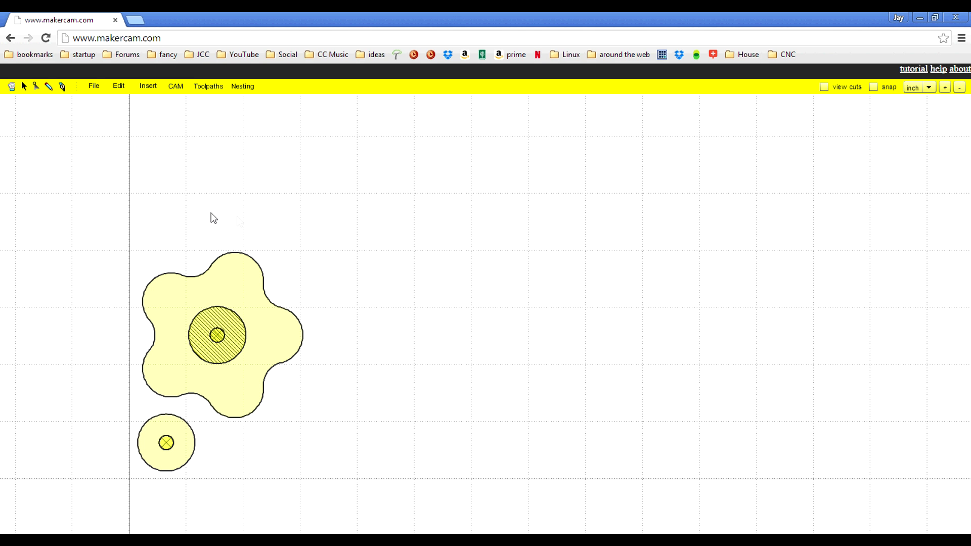
{"action": "left_click", "coordinate": [171, 85]}
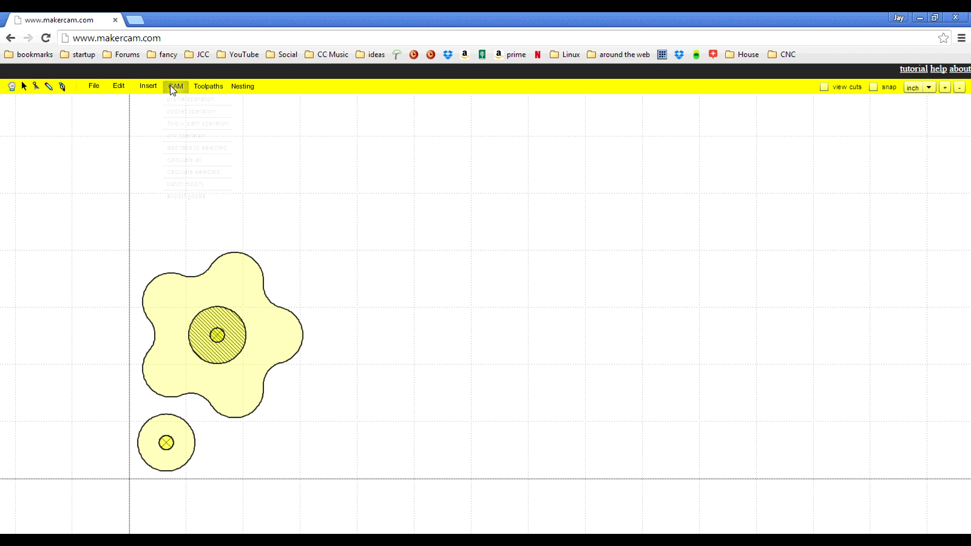
{"action": "left_click", "coordinate": [182, 160]}
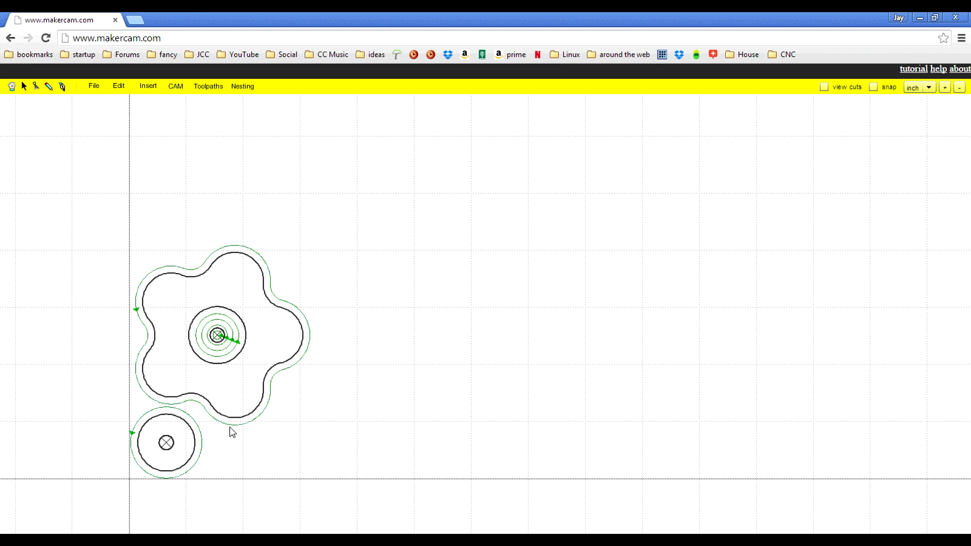
{"action": "left_click", "coordinate": [825, 88]}
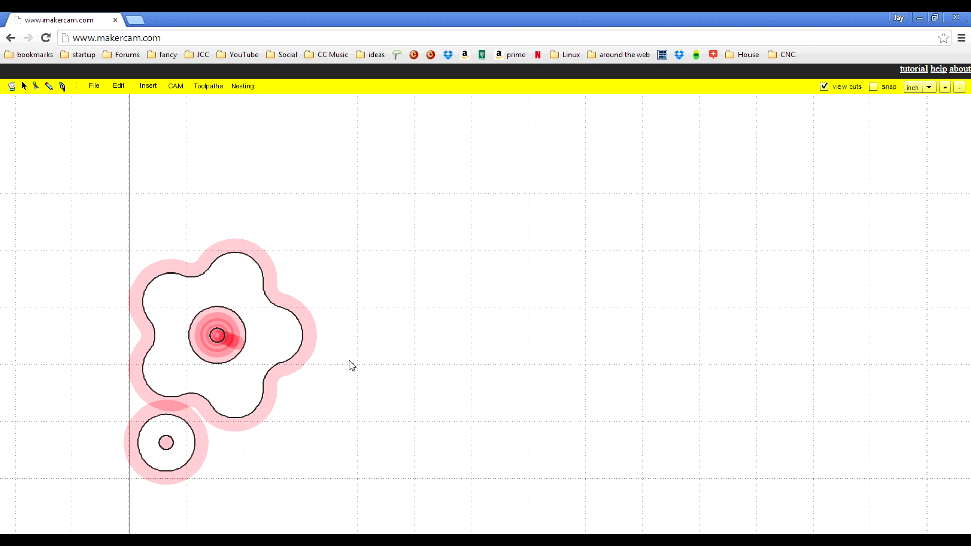
{"action": "left_click", "coordinate": [825, 88]}
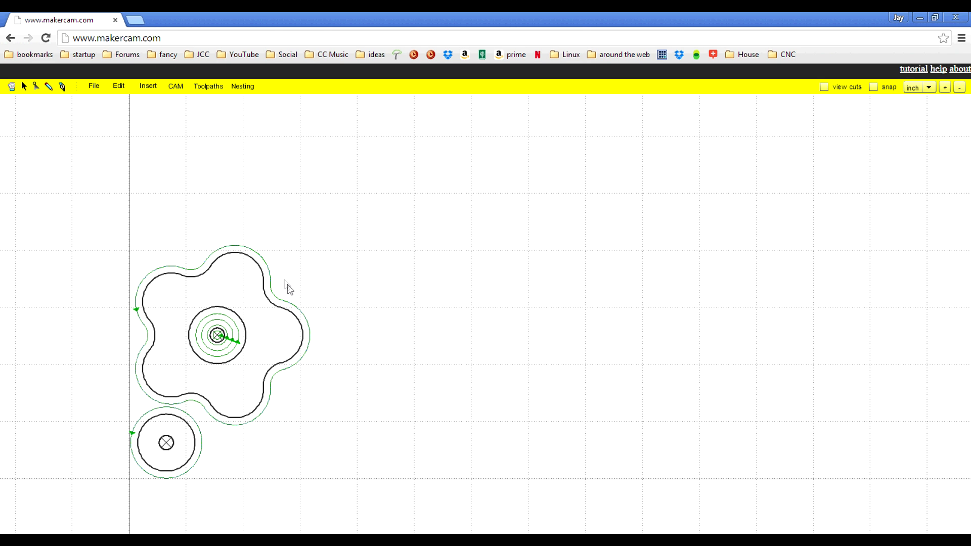
{"action": "left_click", "coordinate": [285, 310]}
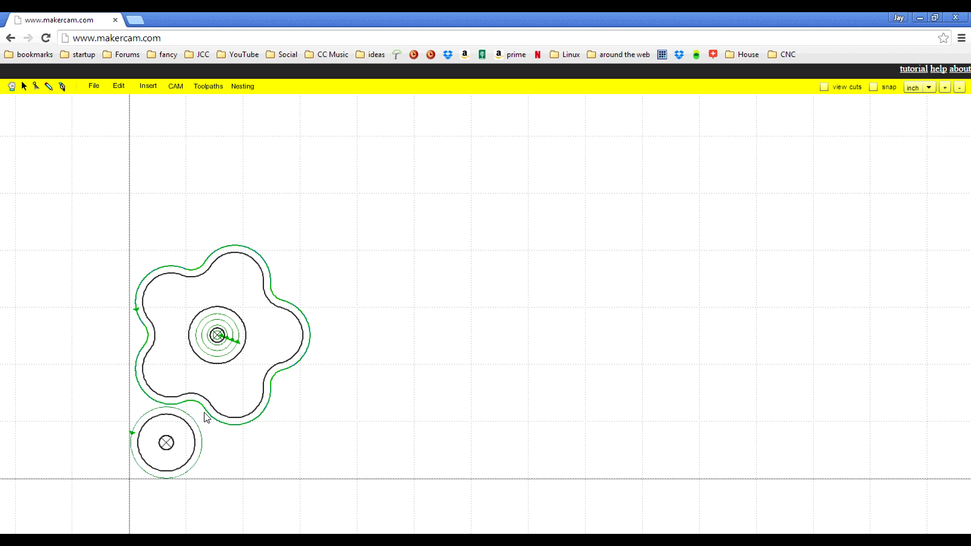
{"action": "left_click", "coordinate": [196, 430]}
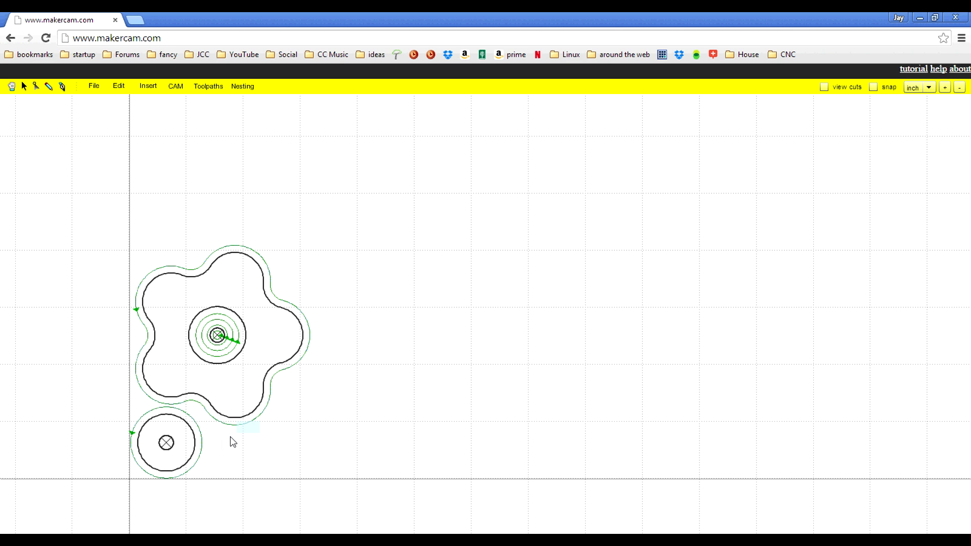
Select both outer profile toolpaths and set up holding tabs with 0.5 in tab width
{"action": "left_click_drag", "start_coordinate": [199, 458], "coordinate": [200, 457]}
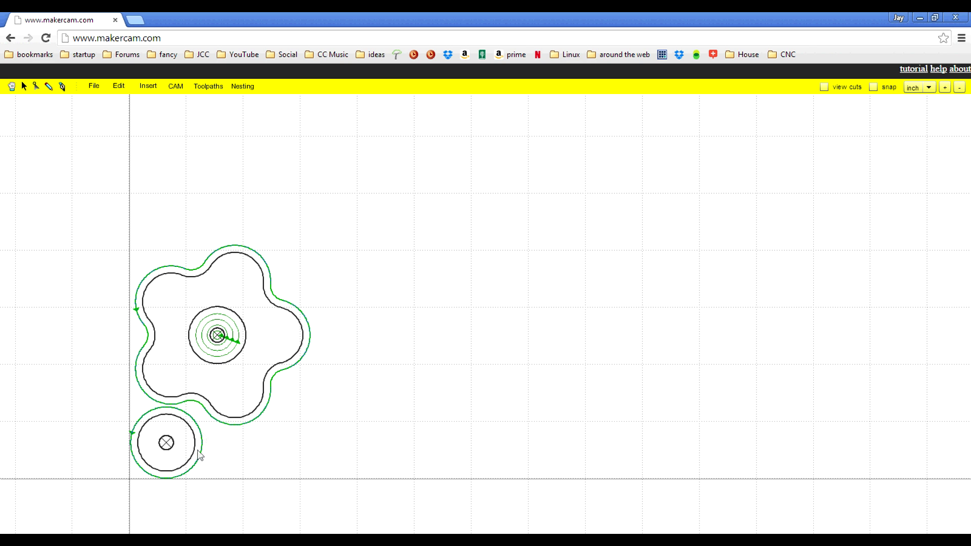
{"action": "left_click", "coordinate": [172, 93]}
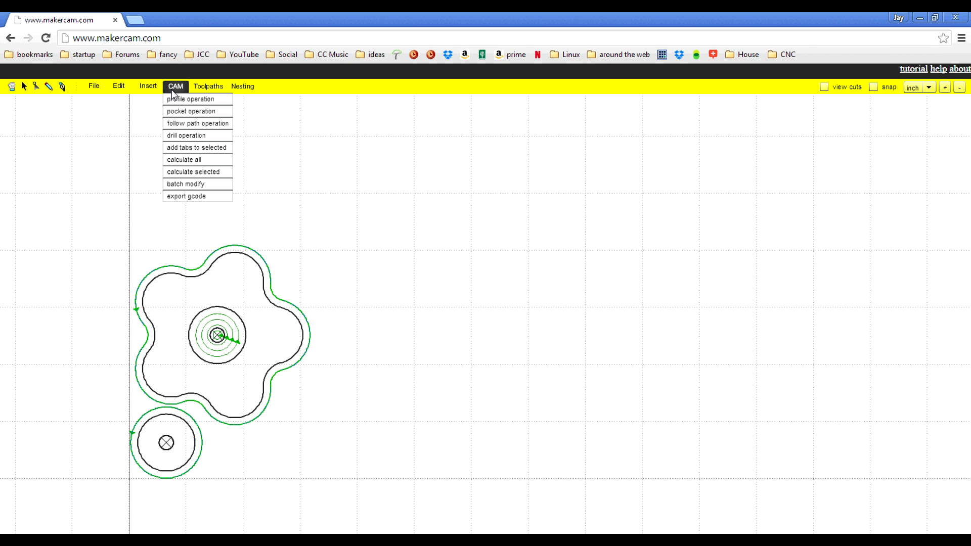
{"action": "left_click", "coordinate": [195, 148]}
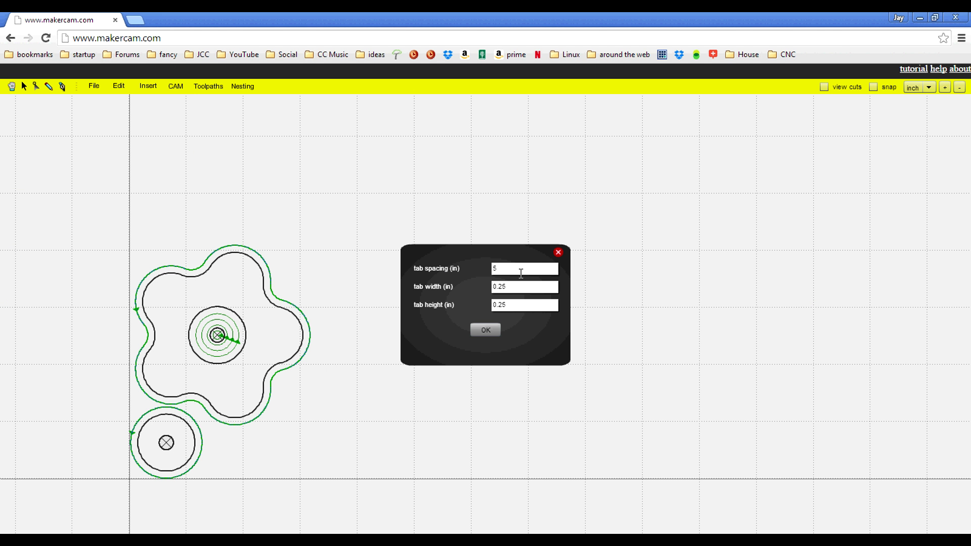
{"action": "left_click_drag", "start_coordinate": [522, 270], "coordinate": [469, 270]}
{"action": "left_click", "coordinate": [507, 286]}
{"action": "key", "text": "BackSpace"}
{"action": "key", "text": "BackSpace"}
{"action": "type", "text": "5"}
Apply the tab settings, then delete the flower's bottom, left and upper-right tabs
{"action": "left_click", "coordinate": [487, 328]}
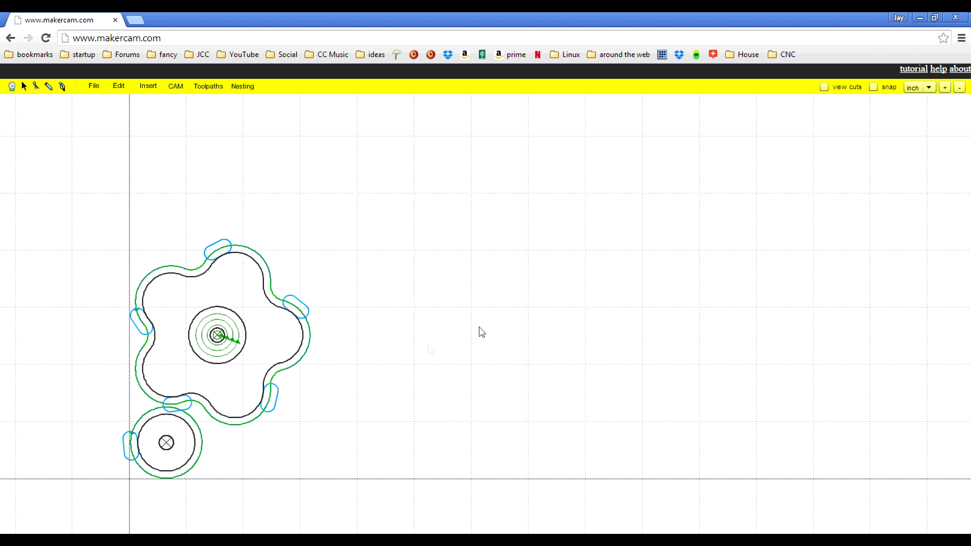
{"action": "left_click", "coordinate": [268, 452]}
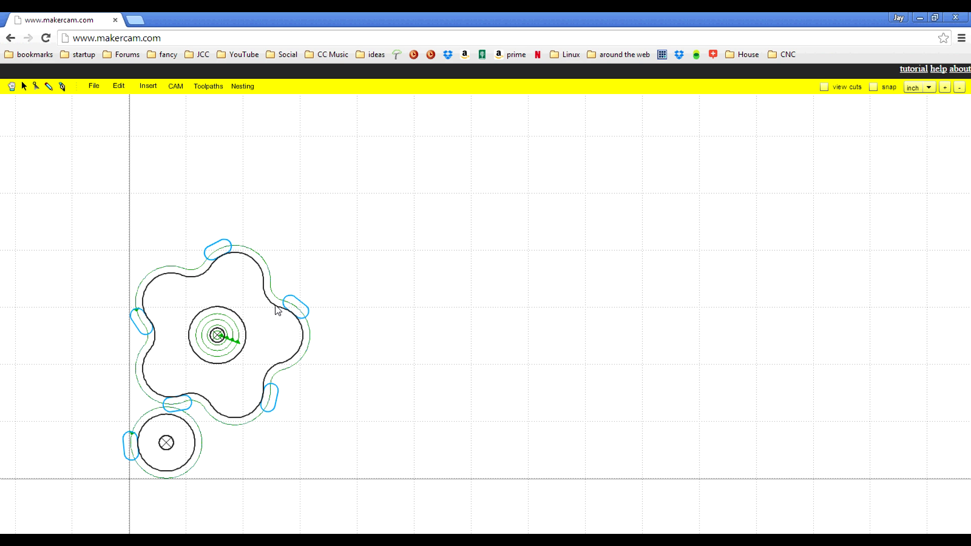
{"action": "left_click", "coordinate": [181, 406]}
{"action": "key", "text": "Delete"}
{"action": "left_click", "coordinate": [140, 329]}
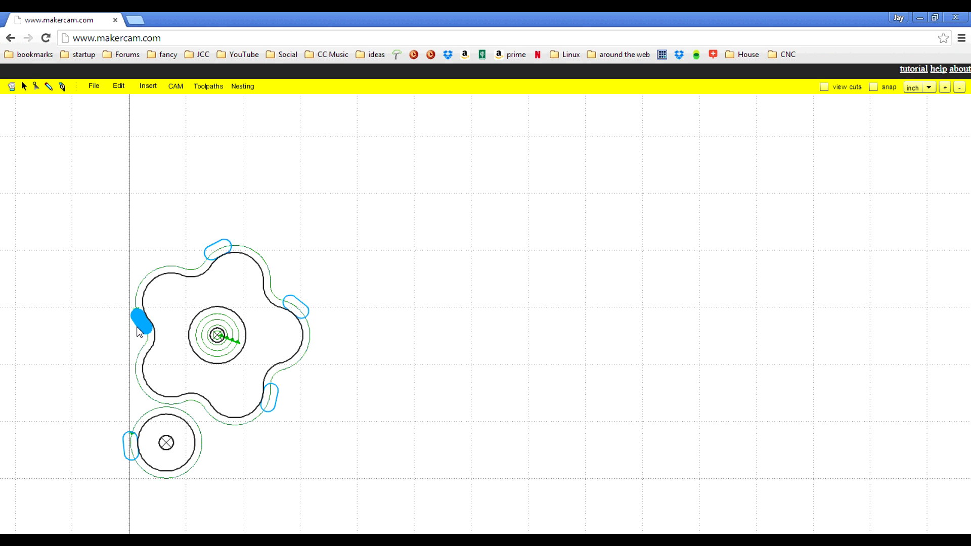
{"action": "key", "text": "Delete"}
{"action": "left_click", "coordinate": [296, 301]}
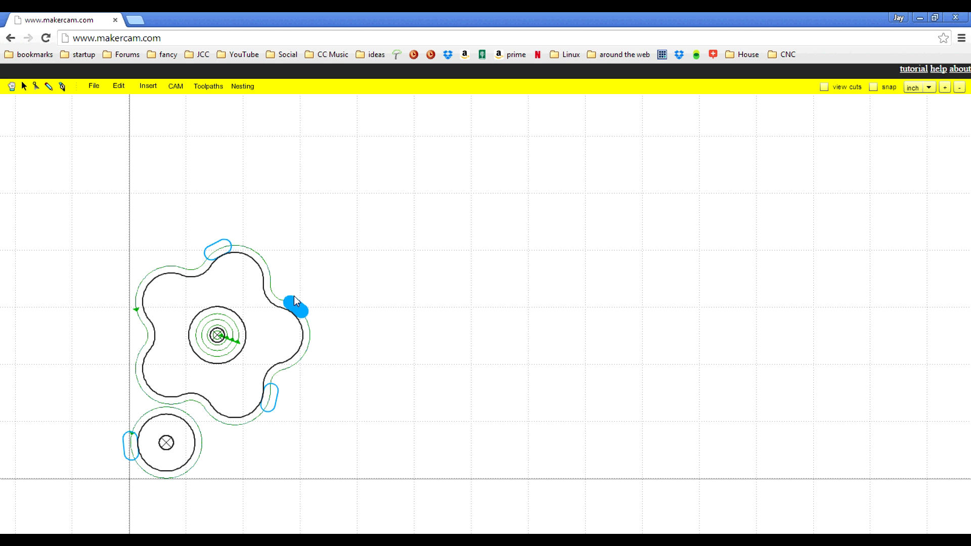
{"action": "key", "text": "Delete"}
Move the small circle's tab to its right side and slide both flower tabs along the outline
{"action": "left_click", "coordinate": [131, 448]}
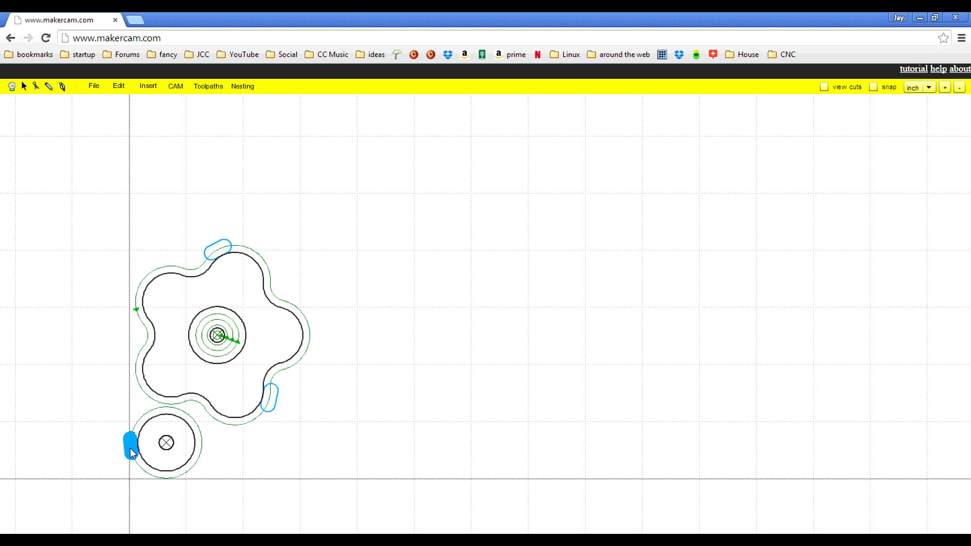
{"action": "left_click_drag", "start_coordinate": [131, 452], "coordinate": [184, 446]}
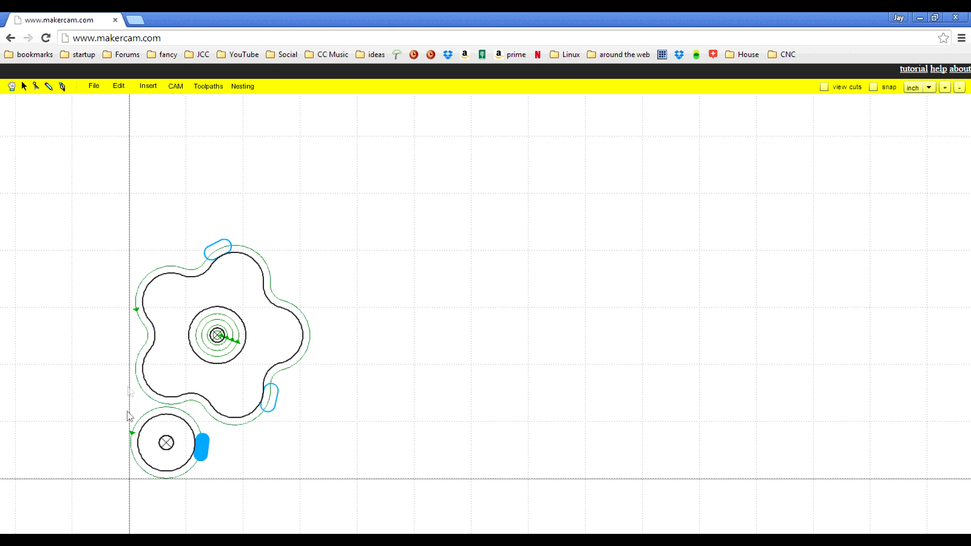
{"action": "mouse_move", "coordinate": [270, 400]}
{"action": "left_mouse_down"}
{"action": "mouse_move", "coordinate": [267, 411]}
{"action": "mouse_move", "coordinate": [256, 391]}
{"action": "left_mouse_up"}
{"action": "left_click_drag", "start_coordinate": [216, 257], "coordinate": [177, 267]}
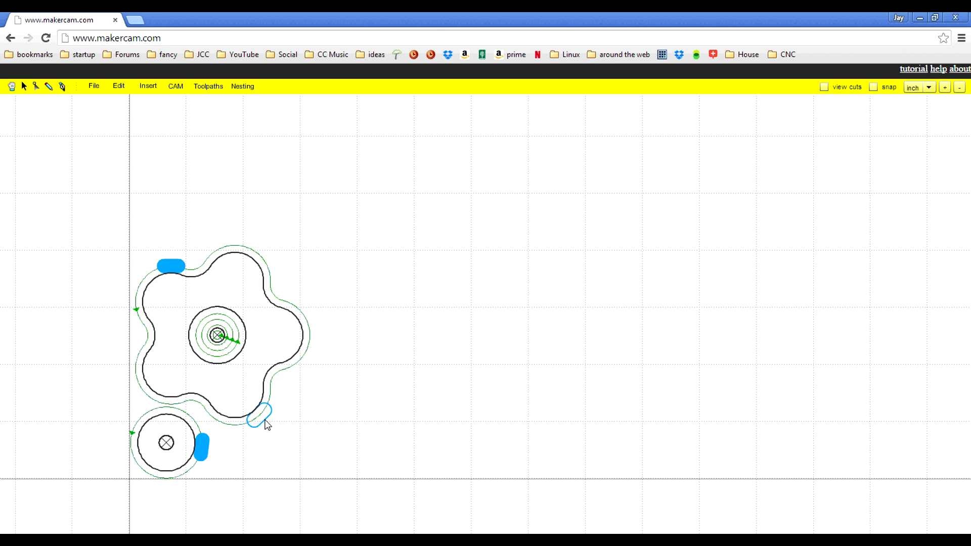
{"action": "left_click", "coordinate": [175, 86]}
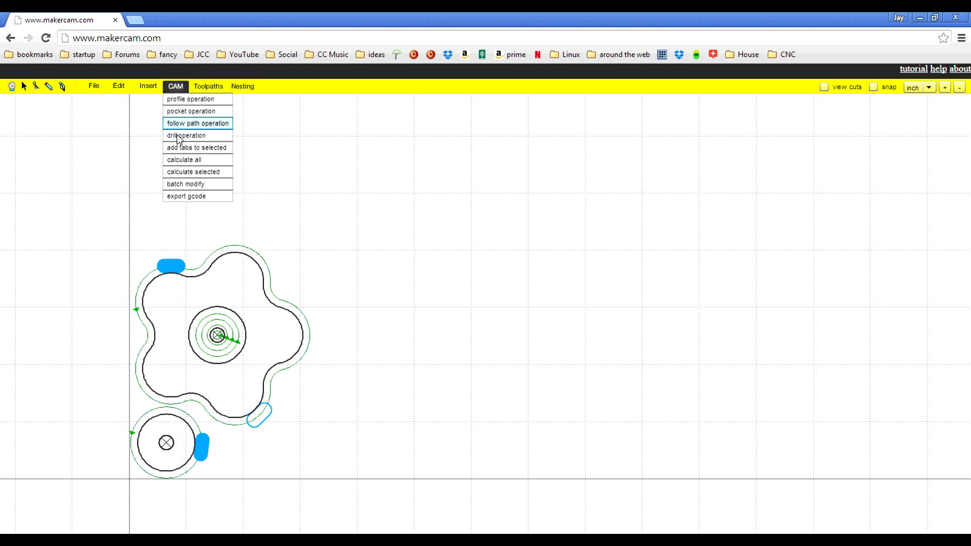
In the G-code export, keep profile 5 last in the cutting order and export all five toolpaths
{"action": "left_click", "coordinate": [191, 201]}
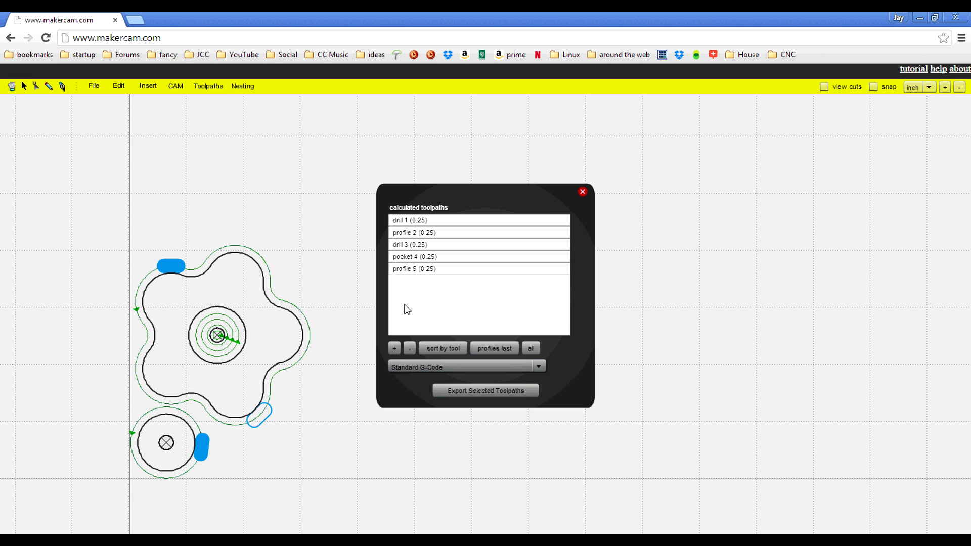
{"action": "left_click", "coordinate": [426, 269]}
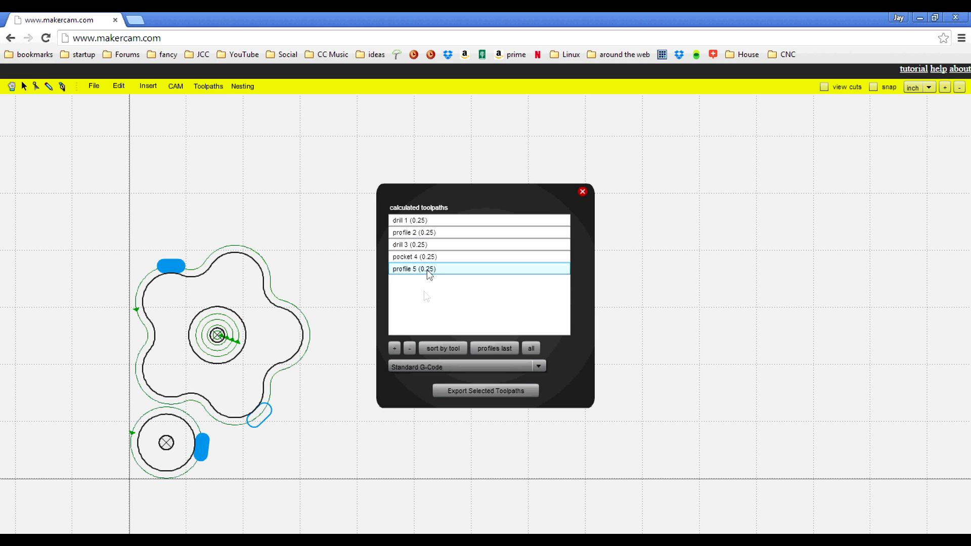
{"action": "left_click", "coordinate": [394, 348]}
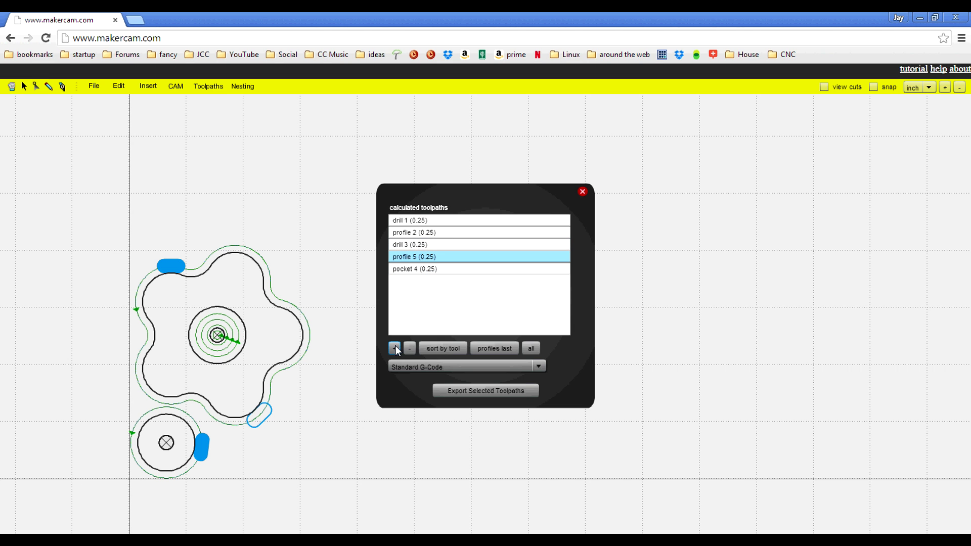
{"action": "left_click", "coordinate": [395, 348]}
{"action": "left_click", "coordinate": [406, 350]}
{"action": "left_click", "coordinate": [406, 350]}
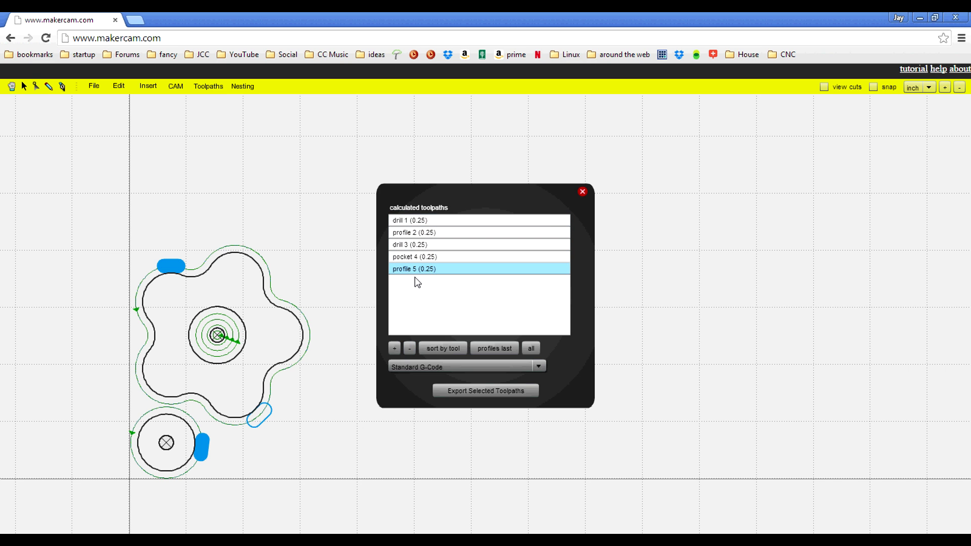
{"action": "left_click", "coordinate": [531, 348]}
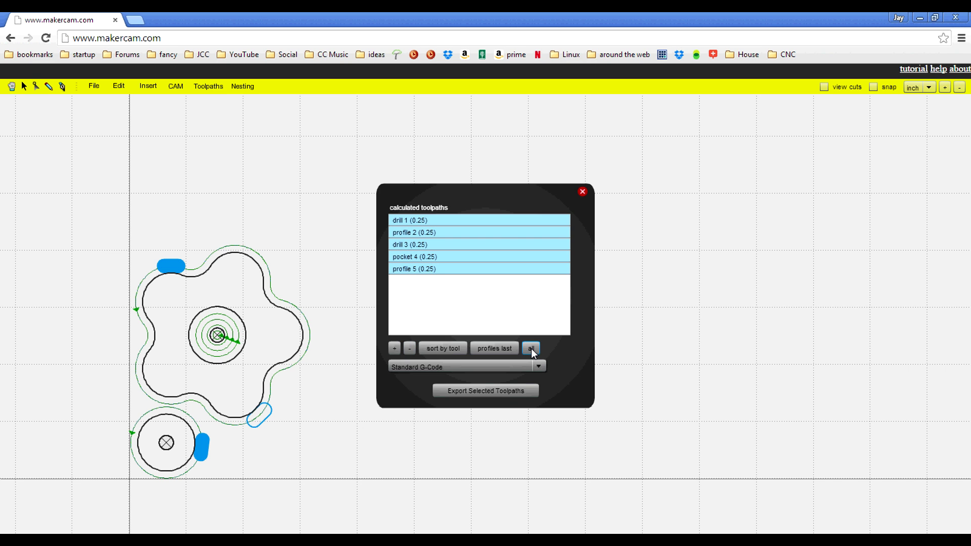
{"action": "left_click", "coordinate": [496, 392]}
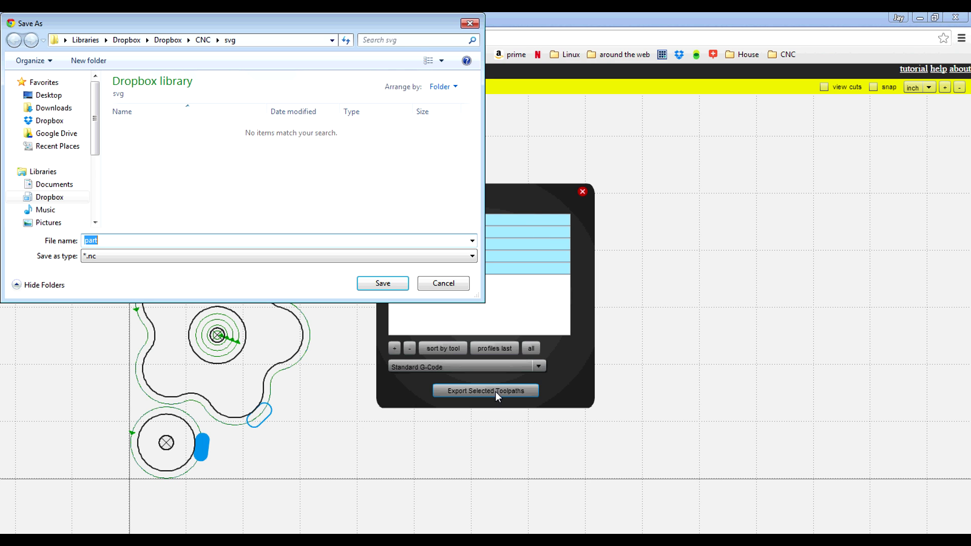
Save the G-code file as 'star knob test' in the CNC gcode folder
{"action": "left_click", "coordinate": [203, 40]}
{"action": "left_click", "coordinate": [133, 130]}
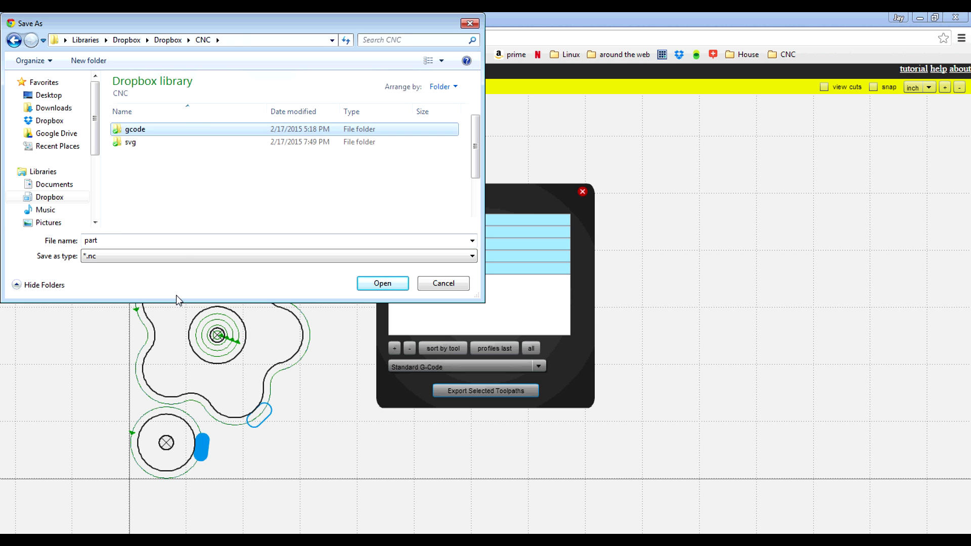
{"action": "key", "text": "Return"}
{"action": "double_click", "coordinate": [187, 242]}
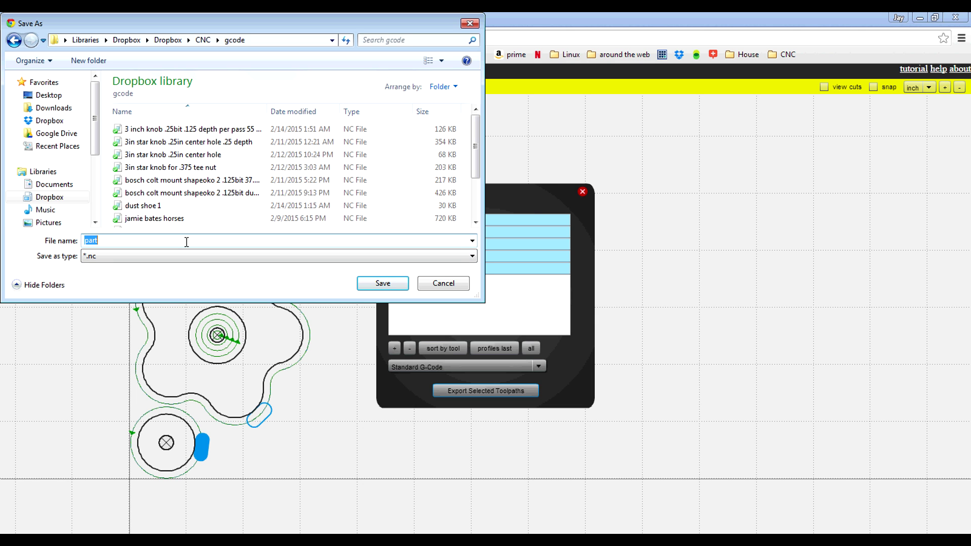
{"action": "type", "text": "star knm"}
{"action": "key", "text": "BackSpace"}
{"action": "key", "text": "BackSpace"}
{"action": "type", "text": "nob tes"}
{"action": "left_click", "coordinate": [386, 283]}
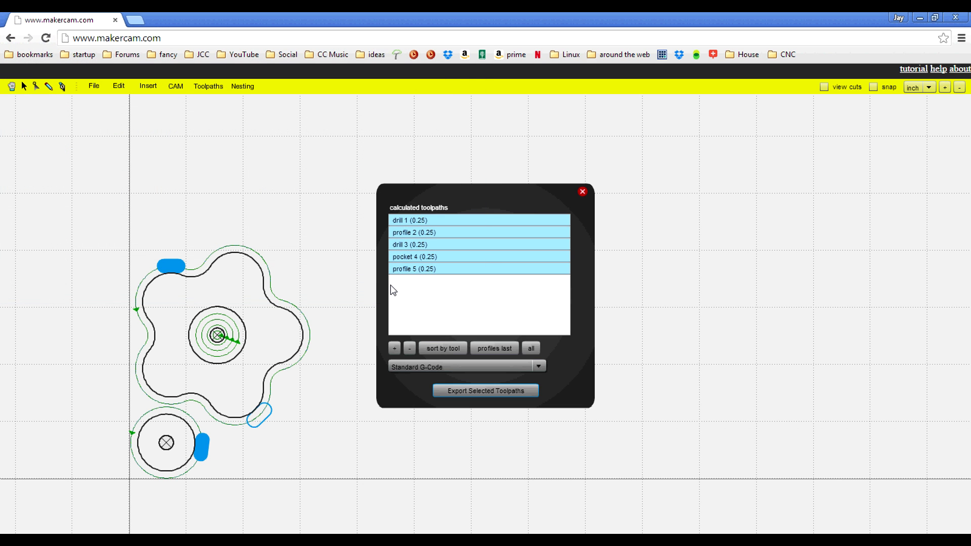
{"action": "left_click", "coordinate": [530, 234]}
In Universal Gcode Sender, connect on COM3 at 9600 baud and reset zero on all axes
{"action": "left_click", "coordinate": [582, 192]}
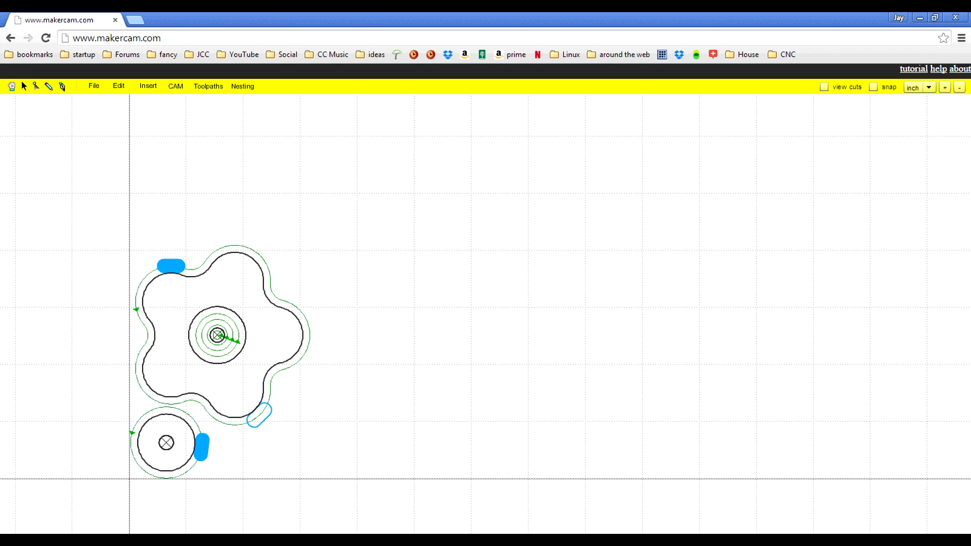
{"action": "mouse_move", "coordinate": [280, 5]}
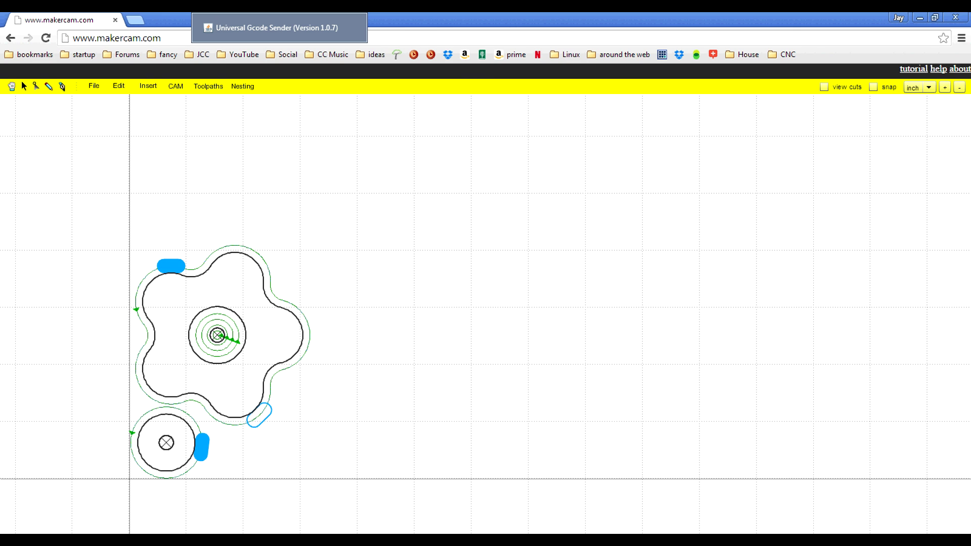
{"action": "left_click", "coordinate": [279, 28]}
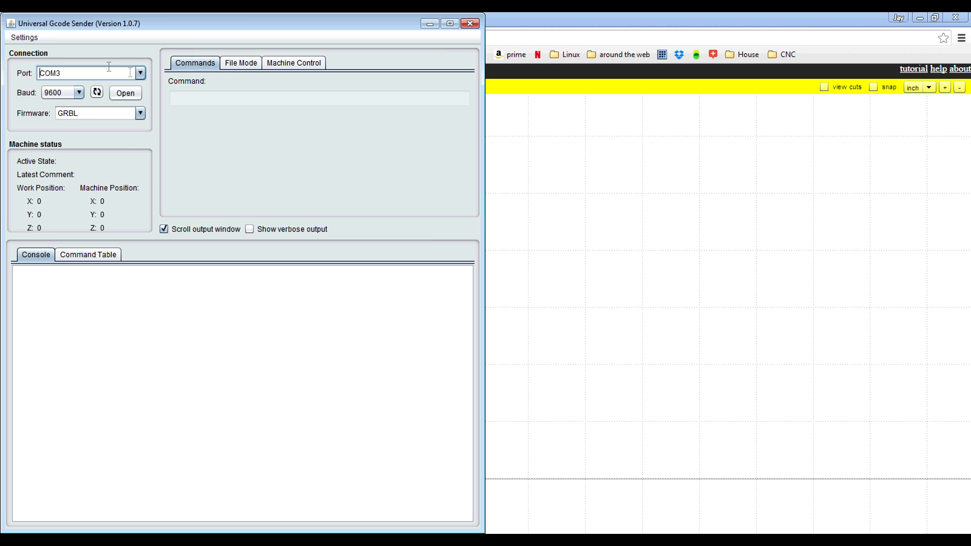
{"action": "left_click", "coordinate": [120, 95]}
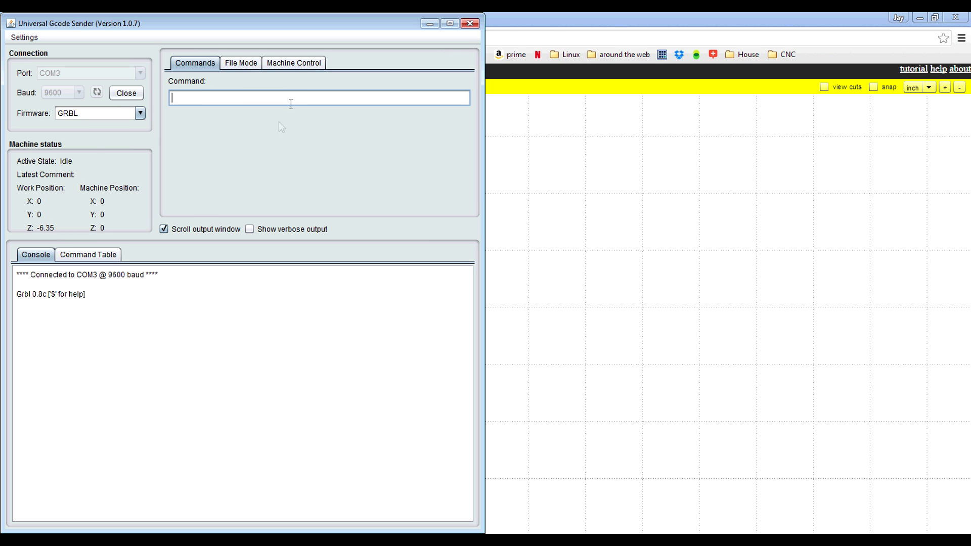
{"action": "left_click", "coordinate": [302, 66]}
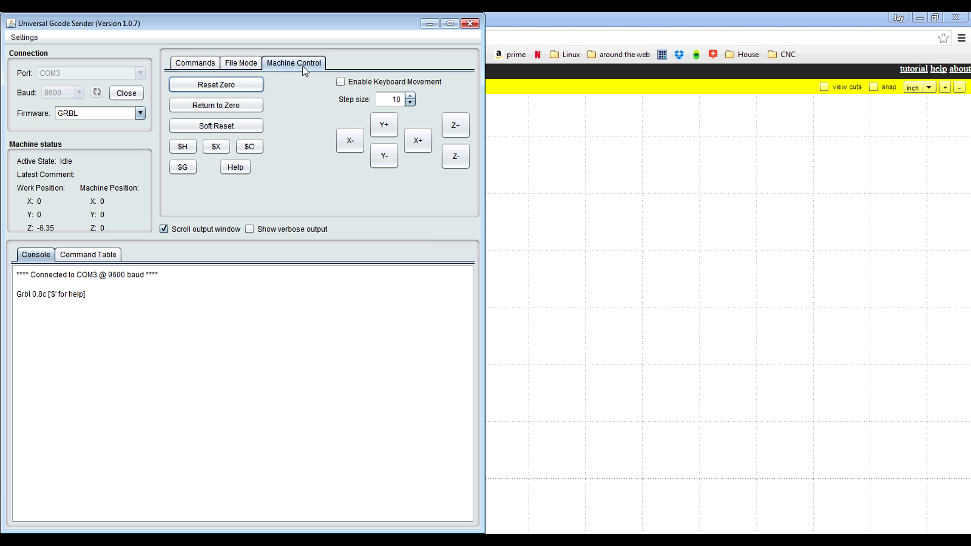
{"action": "left_click", "coordinate": [225, 82]}
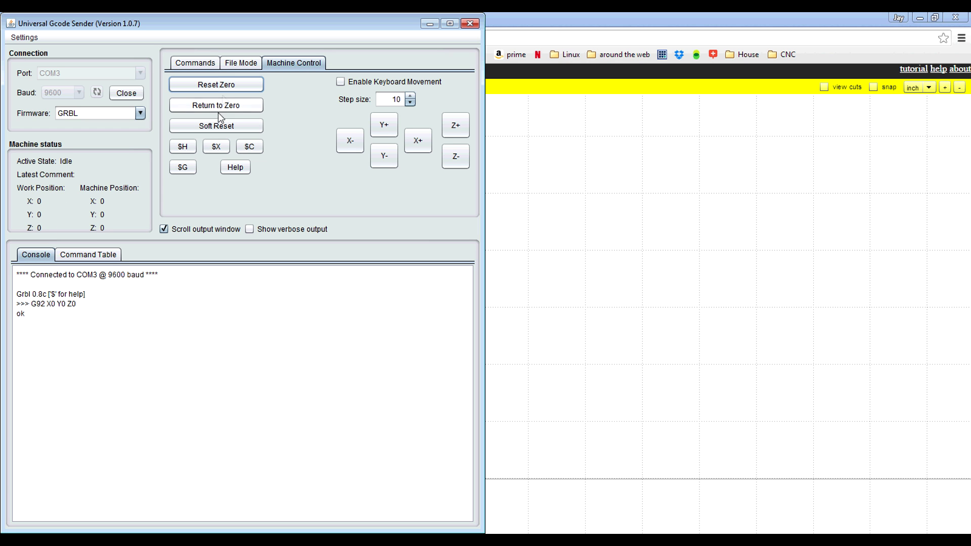
Load star knob test.nc into Universal Gcode Sender from File Mode
{"action": "left_click", "coordinate": [232, 65]}
{"action": "left_click", "coordinate": [458, 115]}
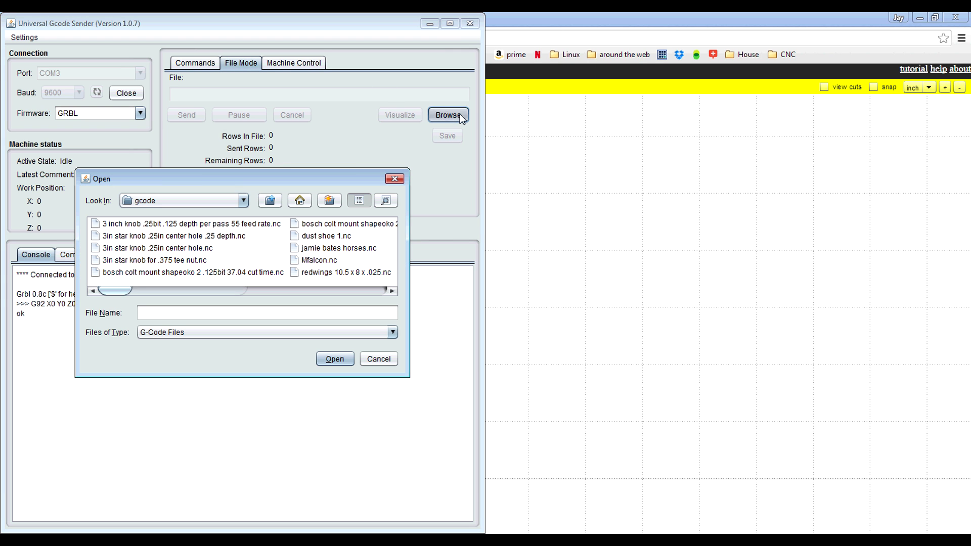
{"action": "scroll", "coordinate": [243, 248], "scroll_direction": "down", "scroll_amount": 3}
{"action": "left_click", "coordinate": [241, 236]}
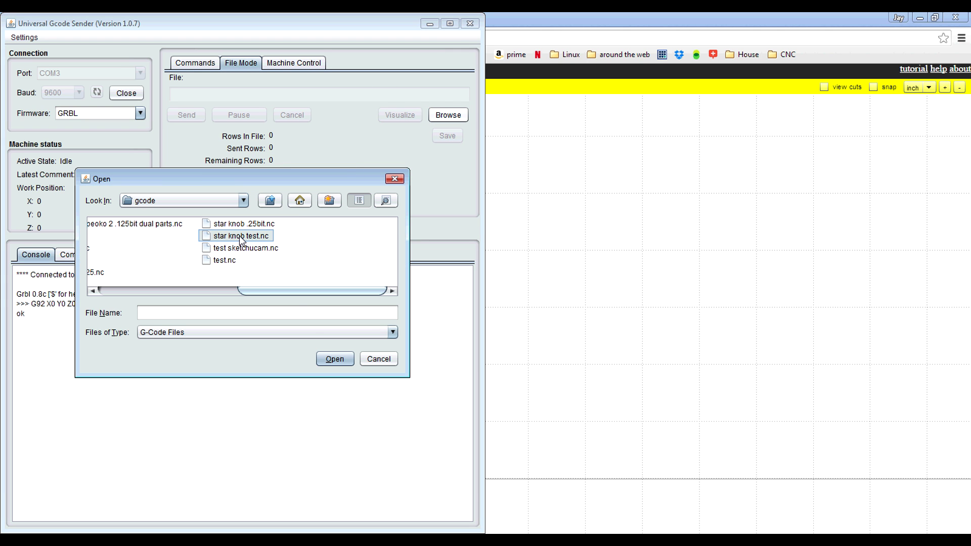
{"action": "left_click", "coordinate": [336, 360]}
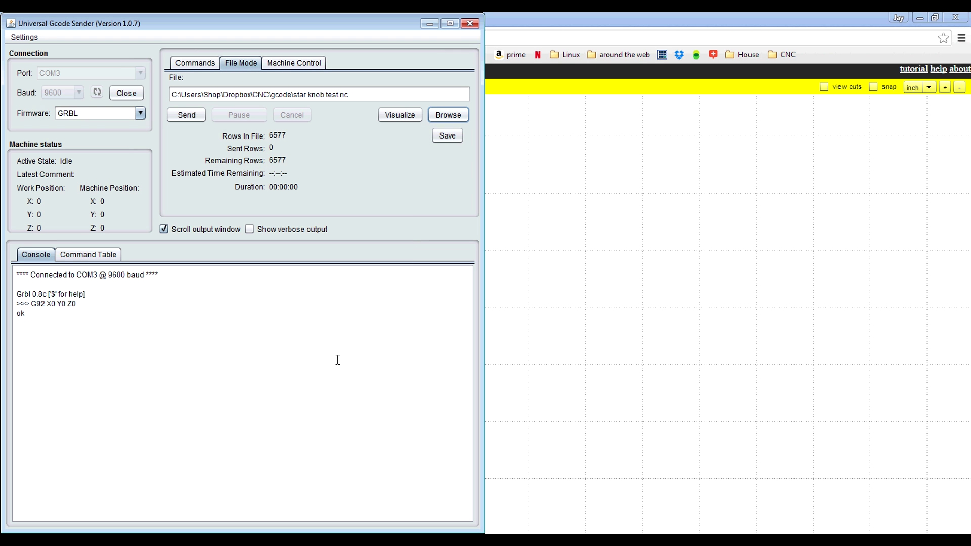
Show the toolpaths in the visualizer snapped to the right half, rotated to a tilted side view
{"action": "left_click", "coordinate": [409, 115]}
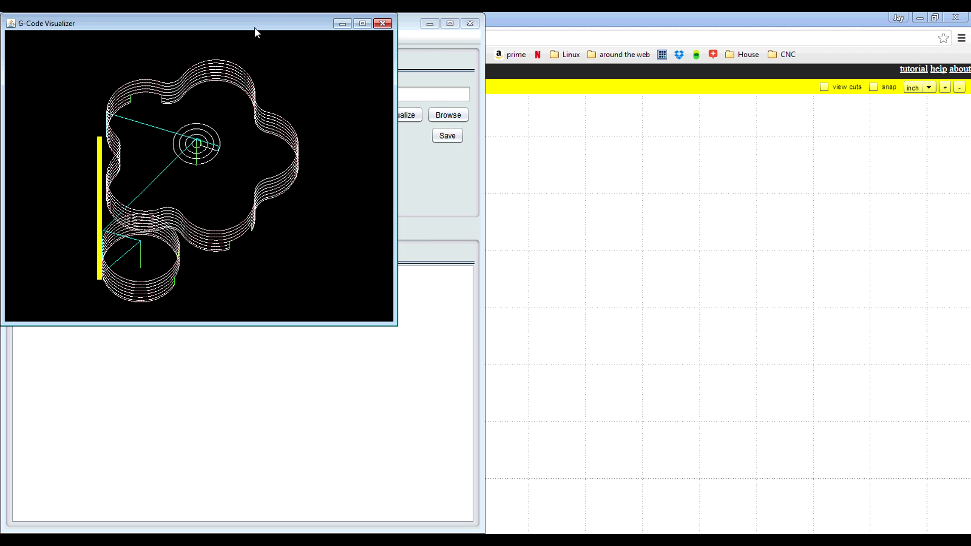
{"action": "key", "text": "super+Right"}
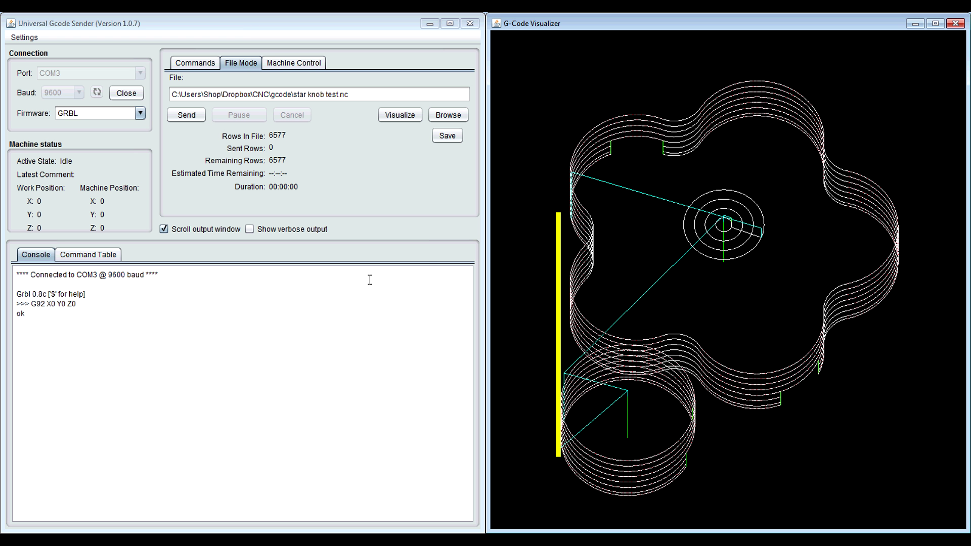
{"action": "left_click_drag", "start_coordinate": [659, 332], "coordinate": [552, 296]}
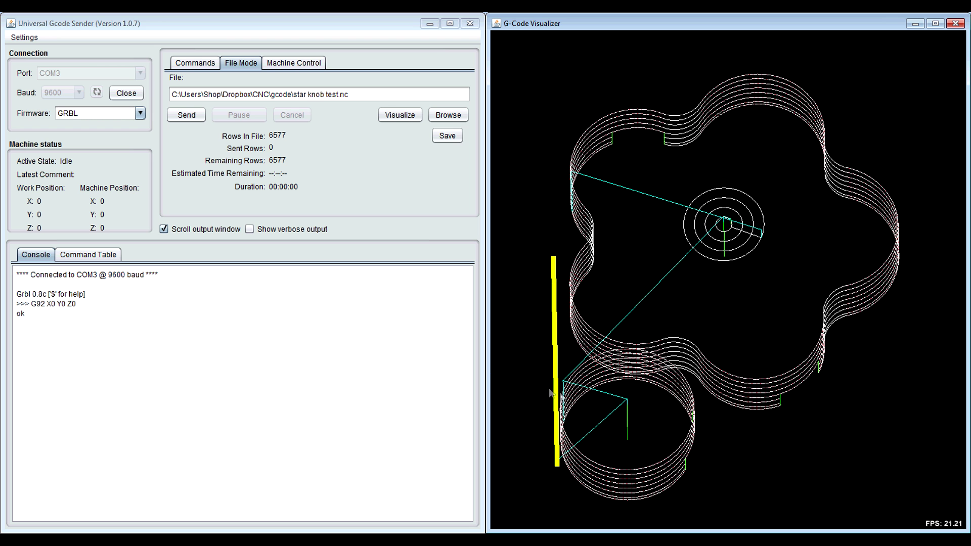
{"action": "left_click_drag", "start_coordinate": [551, 393], "coordinate": [572, 401]}
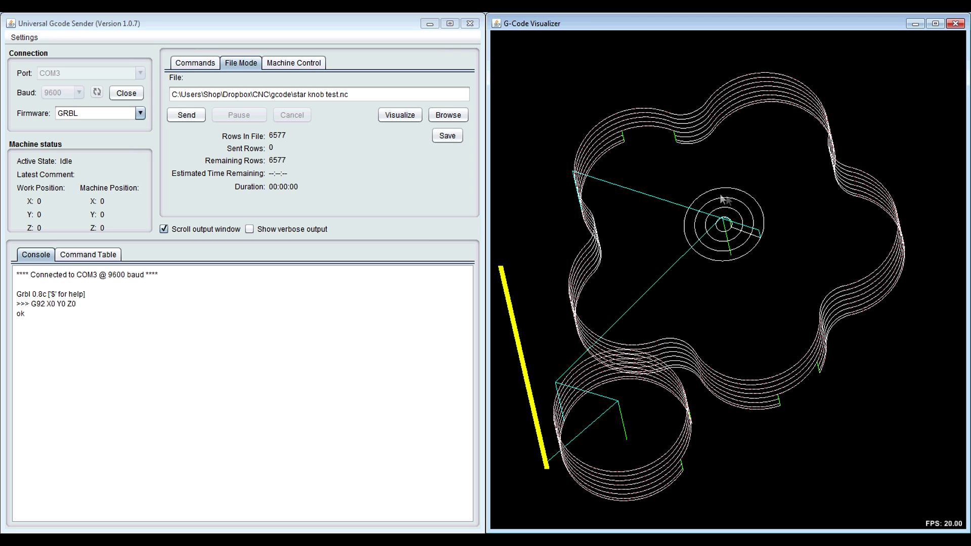
{"action": "left_click_drag", "start_coordinate": [712, 313], "coordinate": [733, 399]}
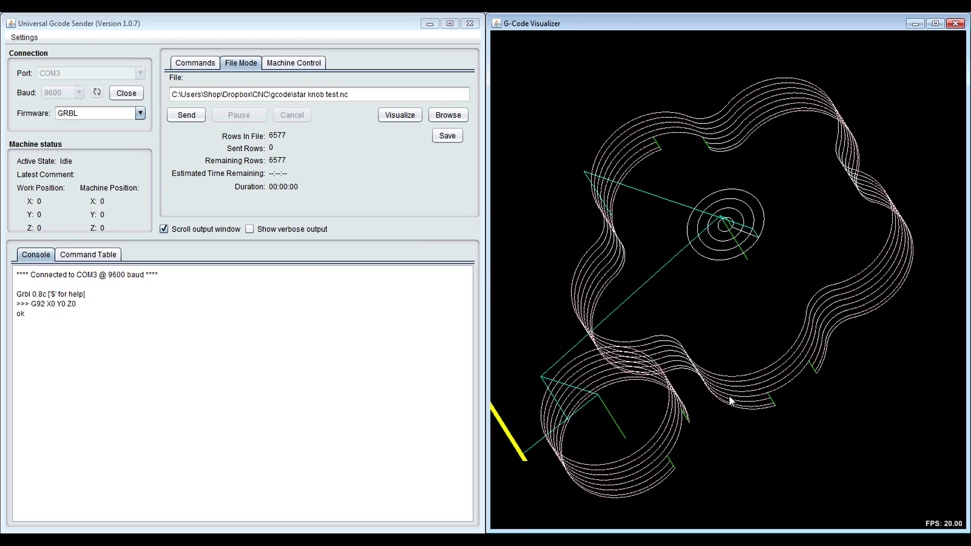
Send the loaded star knob test.nc program to the CNC machine
{"action": "left_click", "coordinate": [196, 117]}
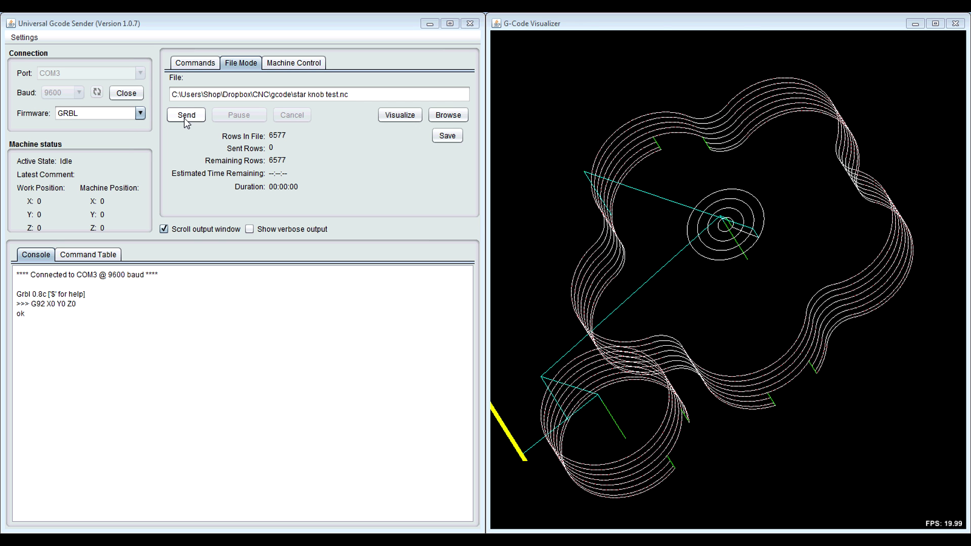